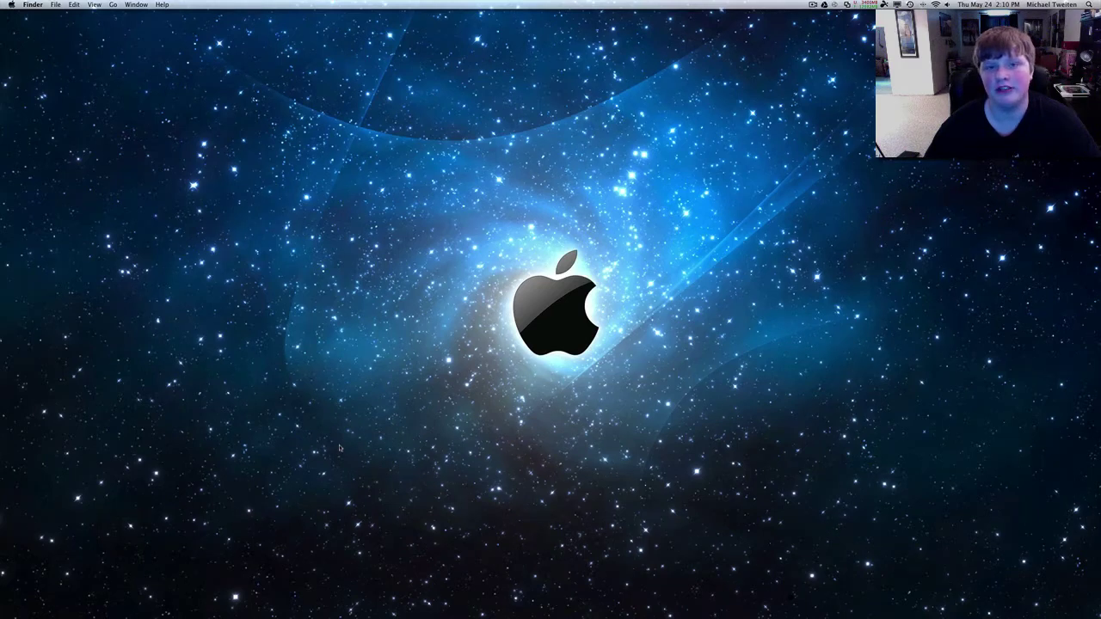
Step: Launch Snapheal from its Dock icon
mouse_move(116, 612)
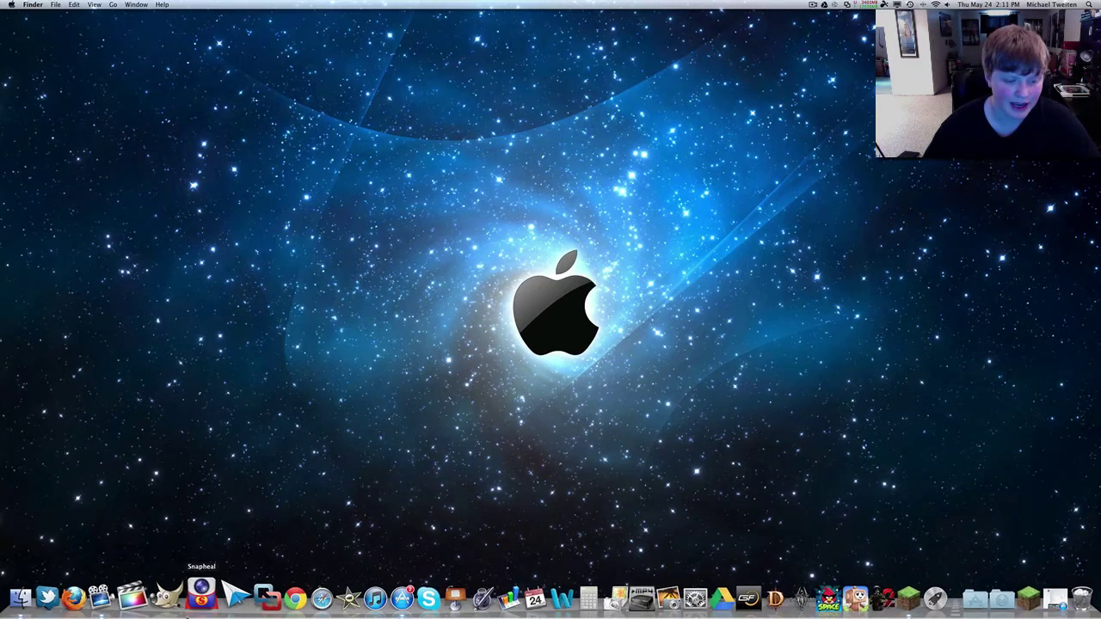
click(191, 607)
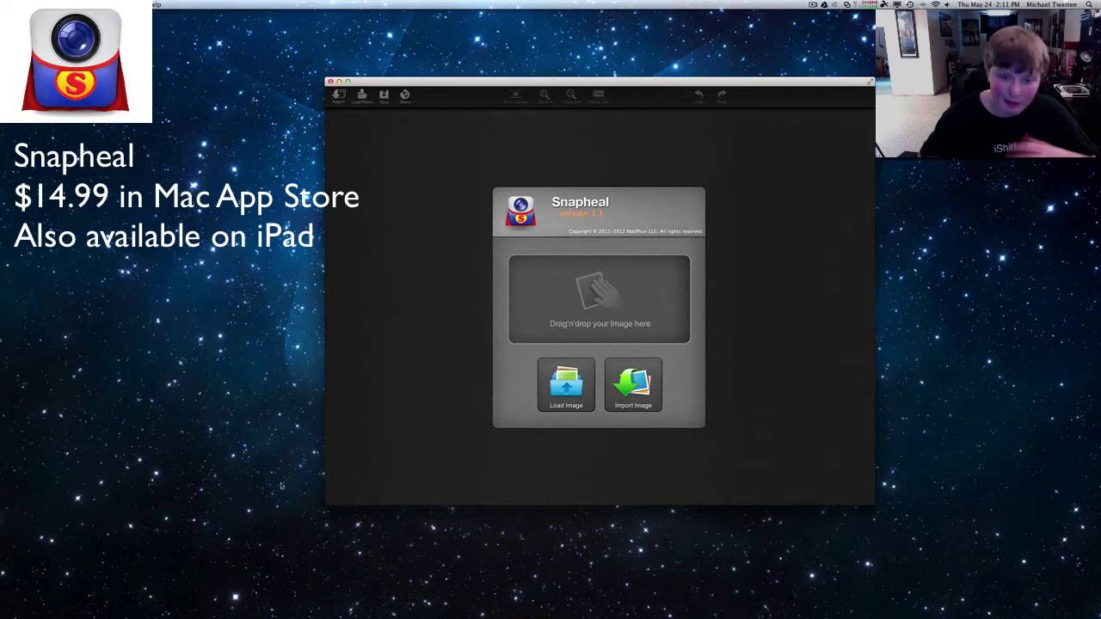
Step: Load IMG_1222.JPG from the Downloads folder into Snapheal
click(563, 395)
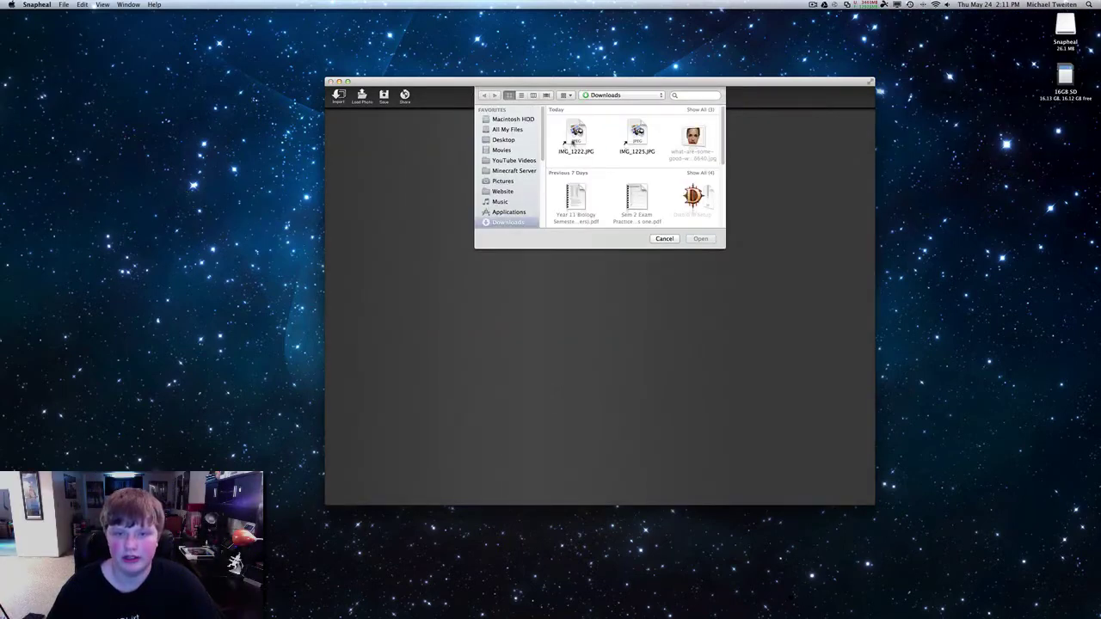
click(571, 143)
click(700, 240)
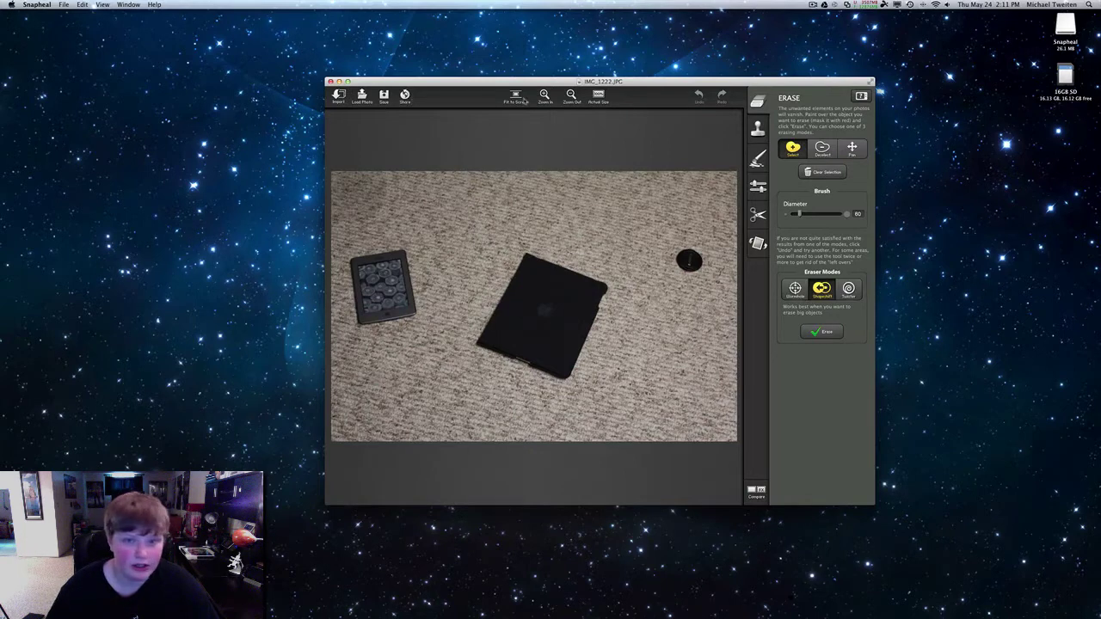
Step: Maximize the window and try Zoom In, Zoom Out and Actual Size on the photo
click(545, 98)
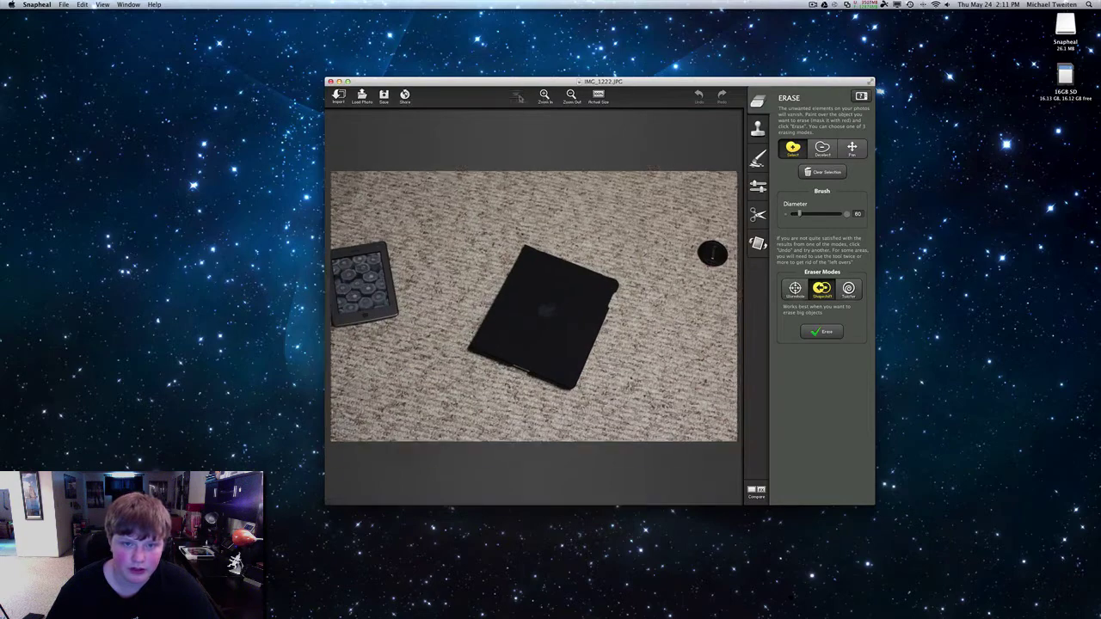
click(519, 99)
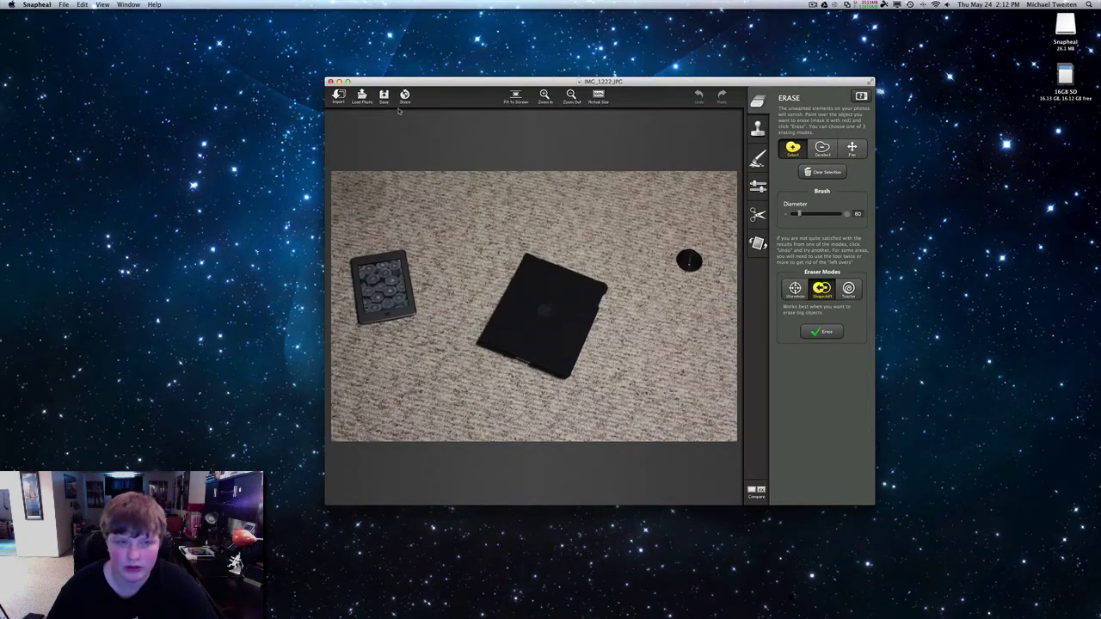
click(347, 82)
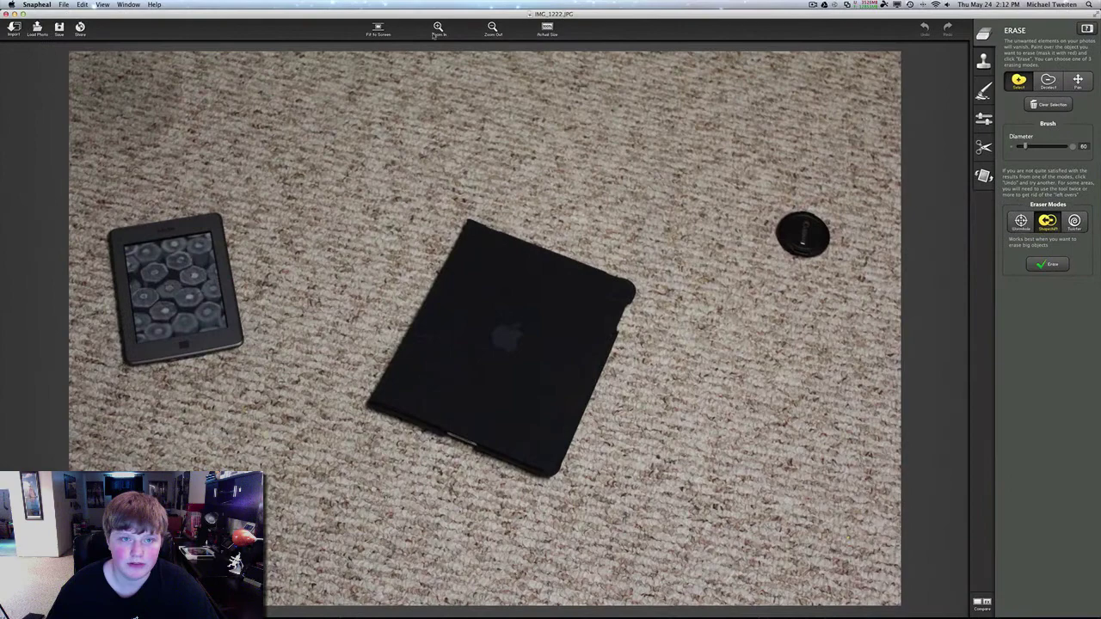
click(439, 28)
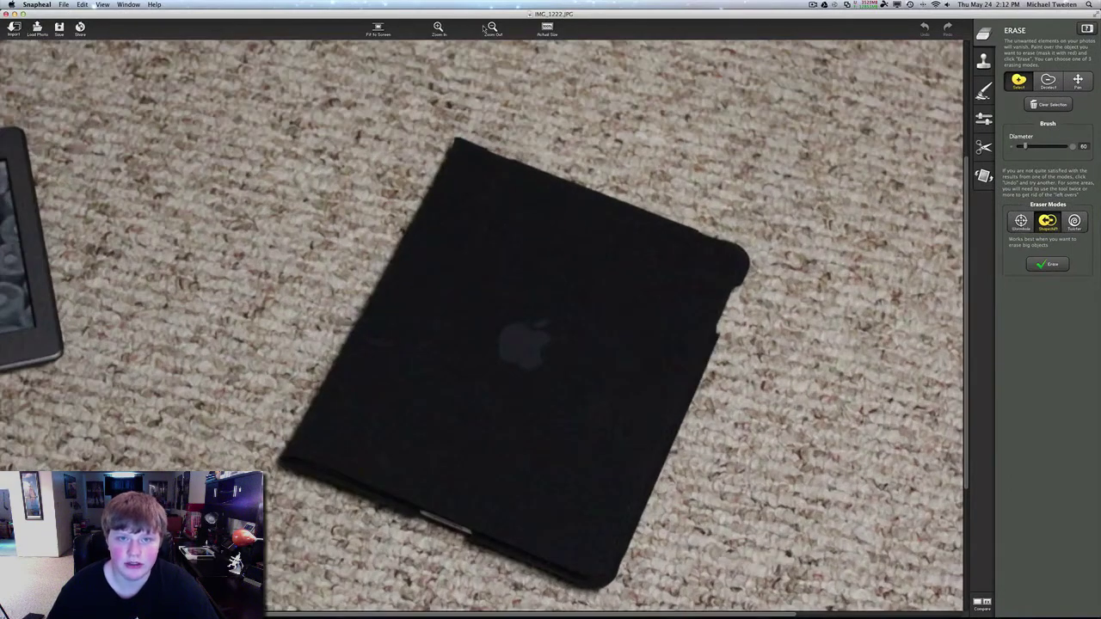
click(492, 28)
click(492, 28)
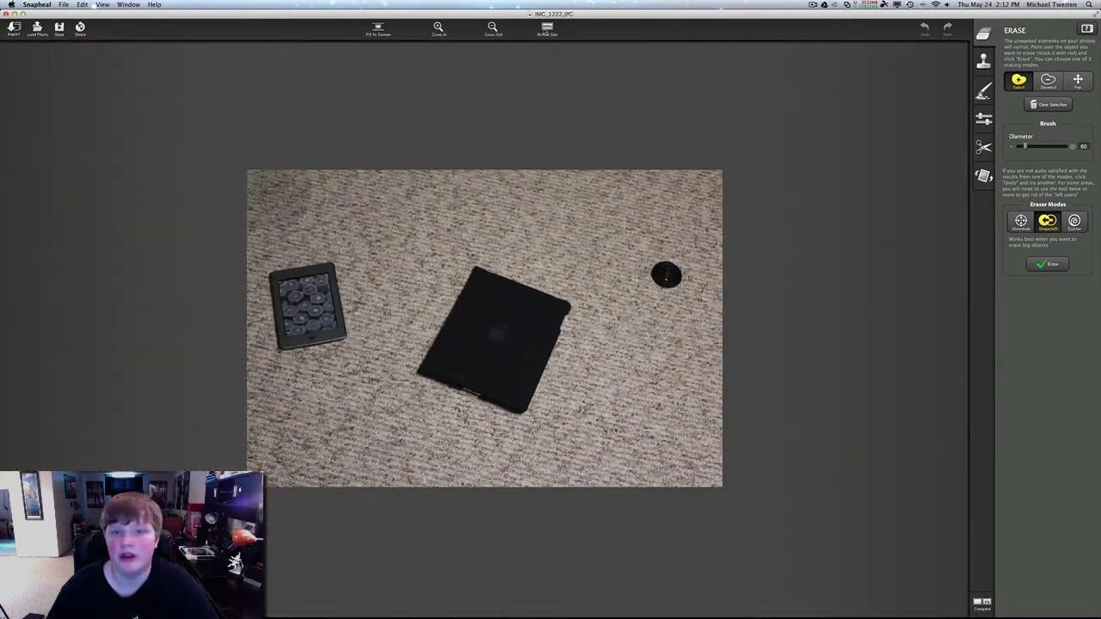
click(547, 29)
click(492, 28)
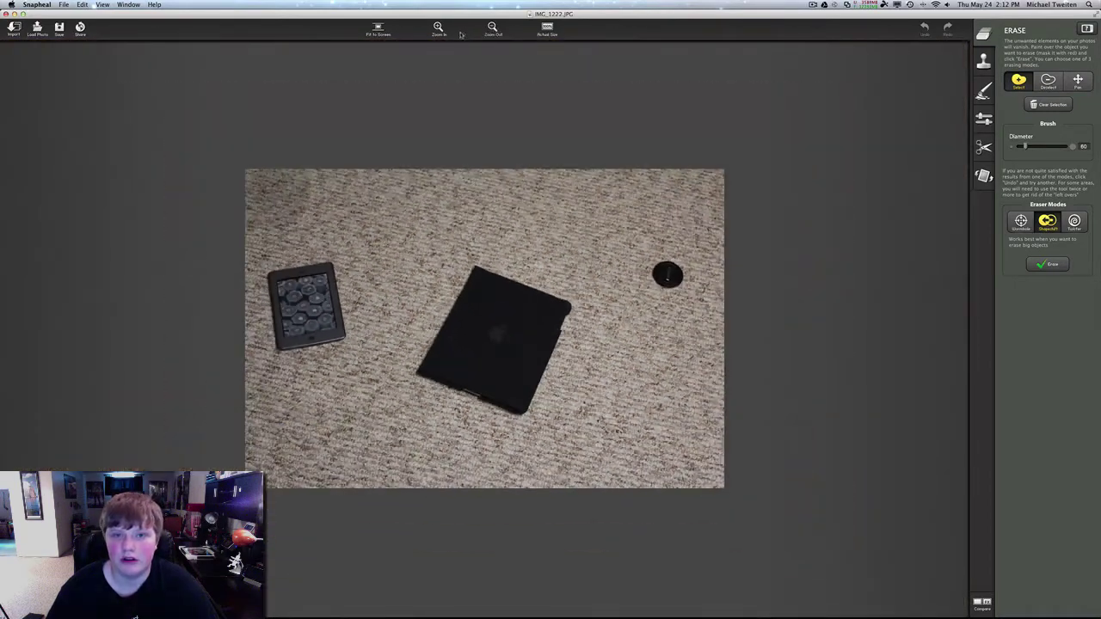
click(438, 29)
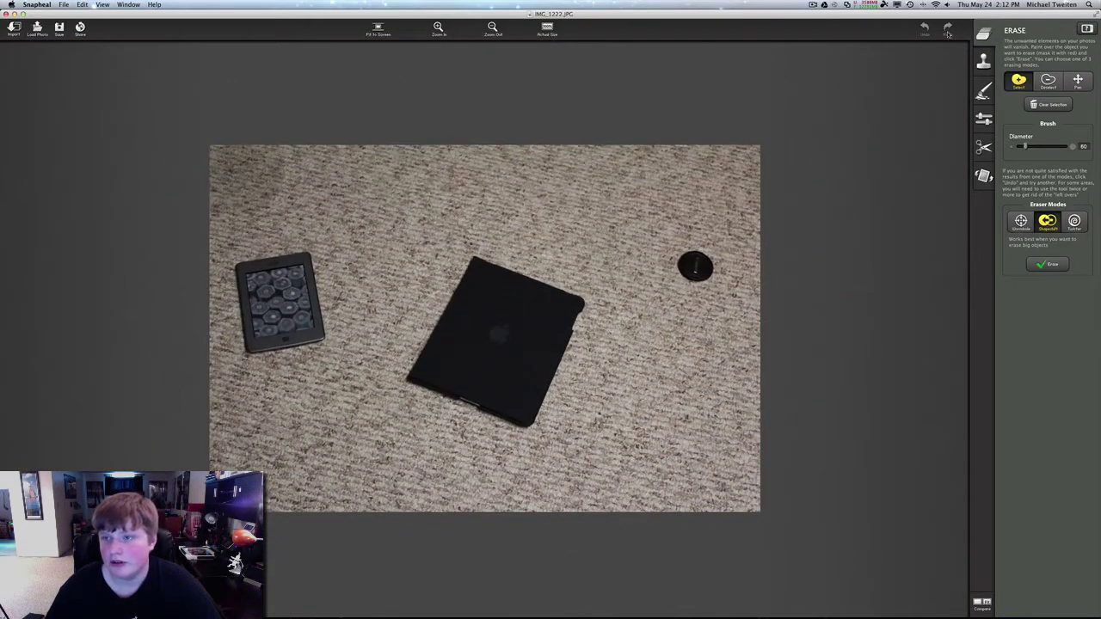
Step: Look through the Clone, Retouch, Adjust, Crop and Rotate tools, then return to Erase
click(983, 62)
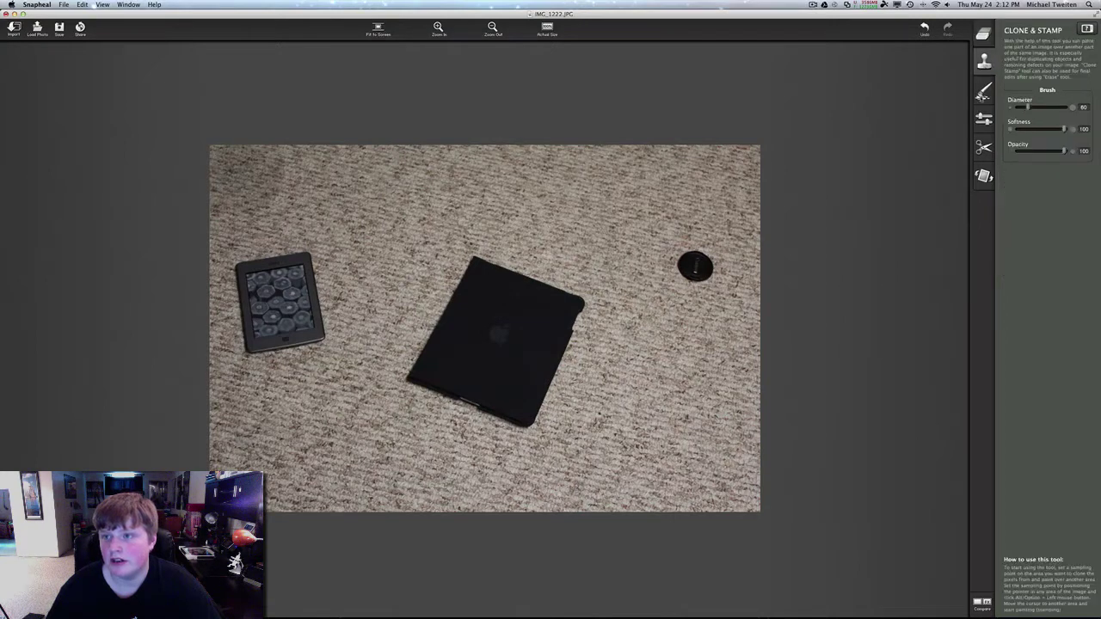
click(984, 91)
click(984, 119)
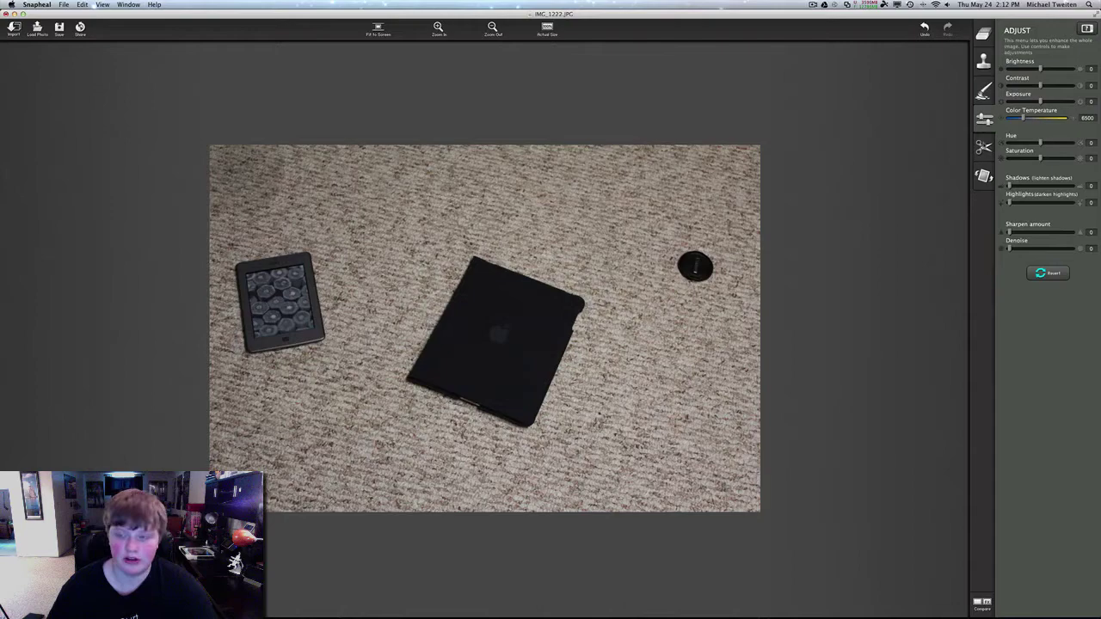
click(983, 147)
click(984, 175)
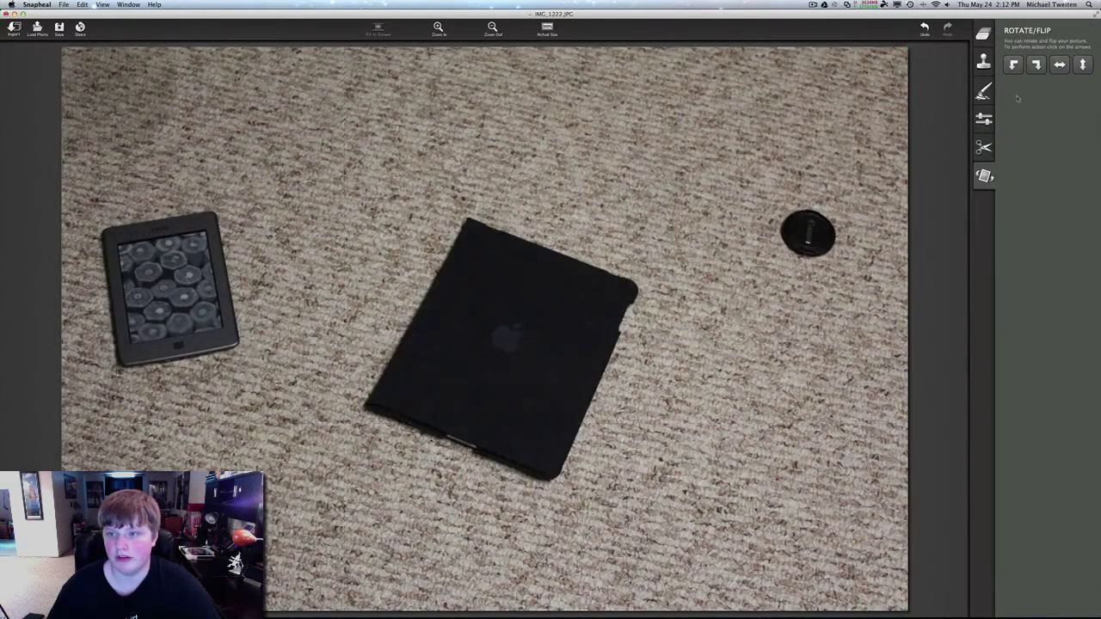
click(983, 35)
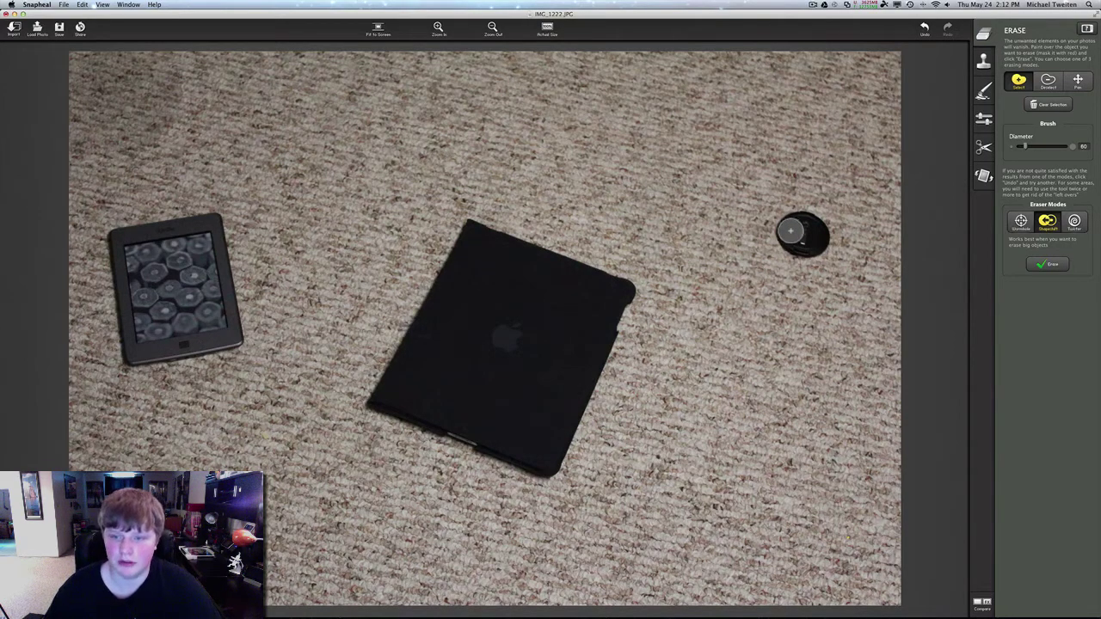
Step: Paint the lens cap red and wipe the stray mask stroke above it with Deselect
mouse_move(790, 232)
mouse_down()
mouse_move(815, 228)
mouse_move(806, 247)
mouse_move(791, 236)
mouse_move(805, 239)
mouse_up()
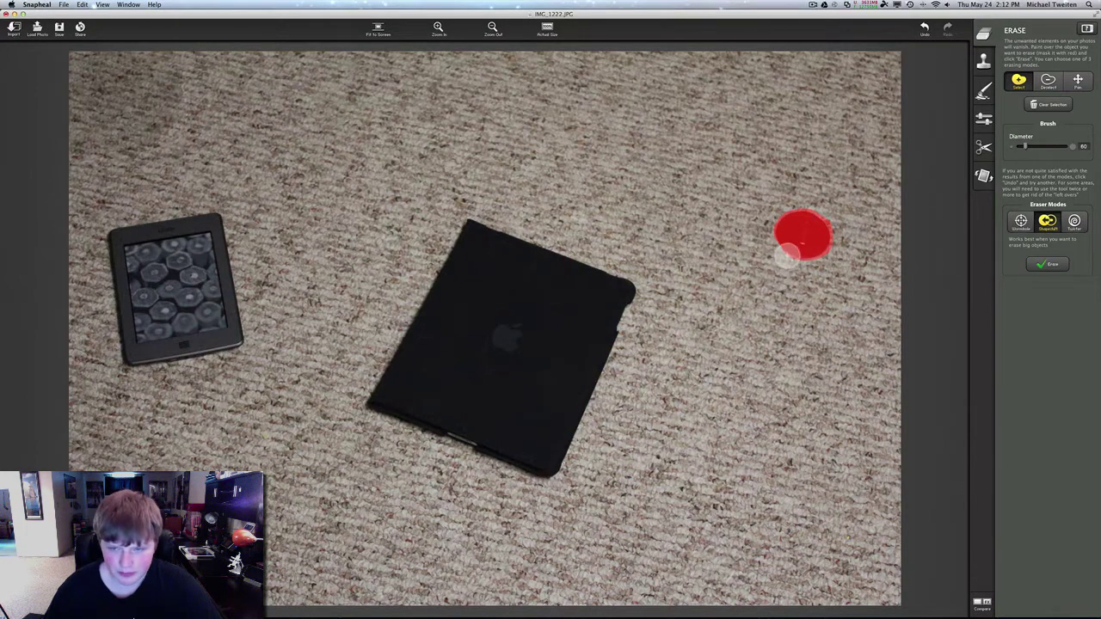
mouse_move(564, 88)
mouse_down()
mouse_move(623, 160)
mouse_move(574, 148)
mouse_move(608, 147)
mouse_move(550, 110)
mouse_move(558, 78)
mouse_up()
click(1047, 80)
mouse_move(622, 145)
mouse_down()
mouse_move(733, 189)
mouse_move(679, 201)
mouse_move(754, 194)
mouse_move(725, 215)
mouse_move(688, 174)
mouse_move(629, 179)
mouse_move(652, 189)
mouse_move(603, 171)
mouse_move(625, 165)
mouse_move(685, 197)
mouse_move(582, 185)
mouse_move(584, 161)
mouse_move(562, 163)
mouse_move(589, 109)
mouse_move(529, 91)
mouse_move(558, 94)
mouse_up()
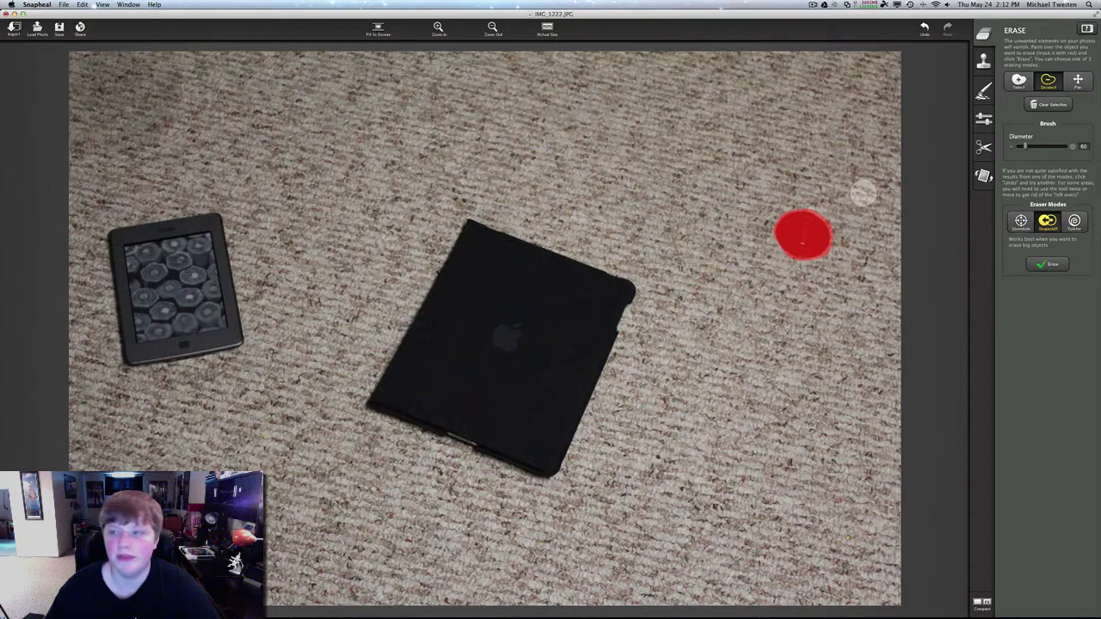
click(1020, 83)
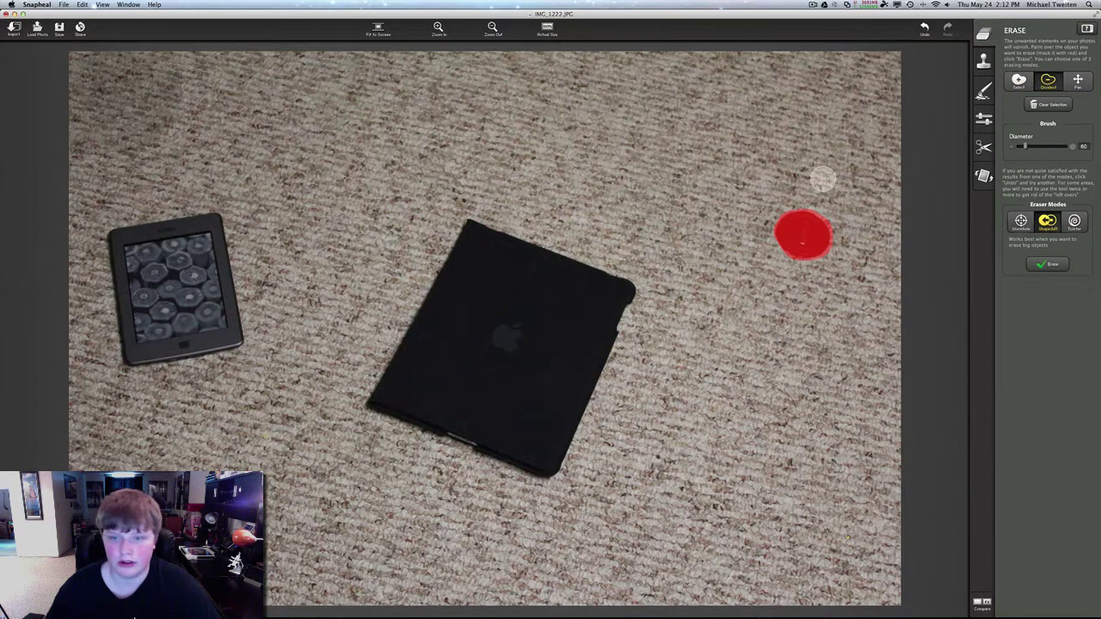
Step: Zoom in one step and pan across the photo with the Pin tool
click(1078, 81)
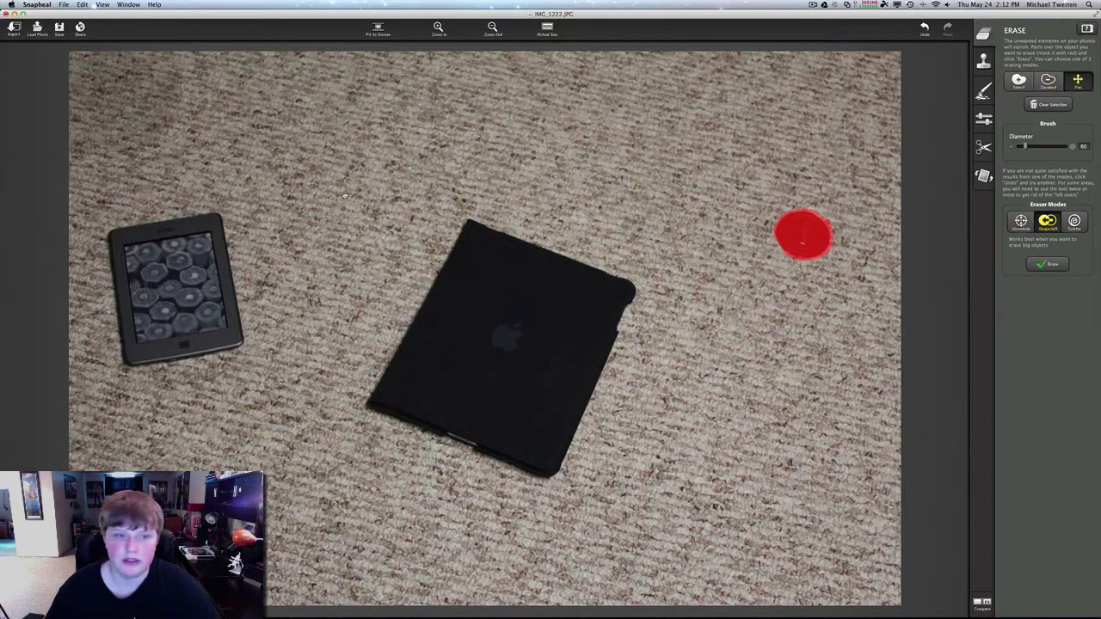
click(437, 27)
drag(516, 342, 652, 290)
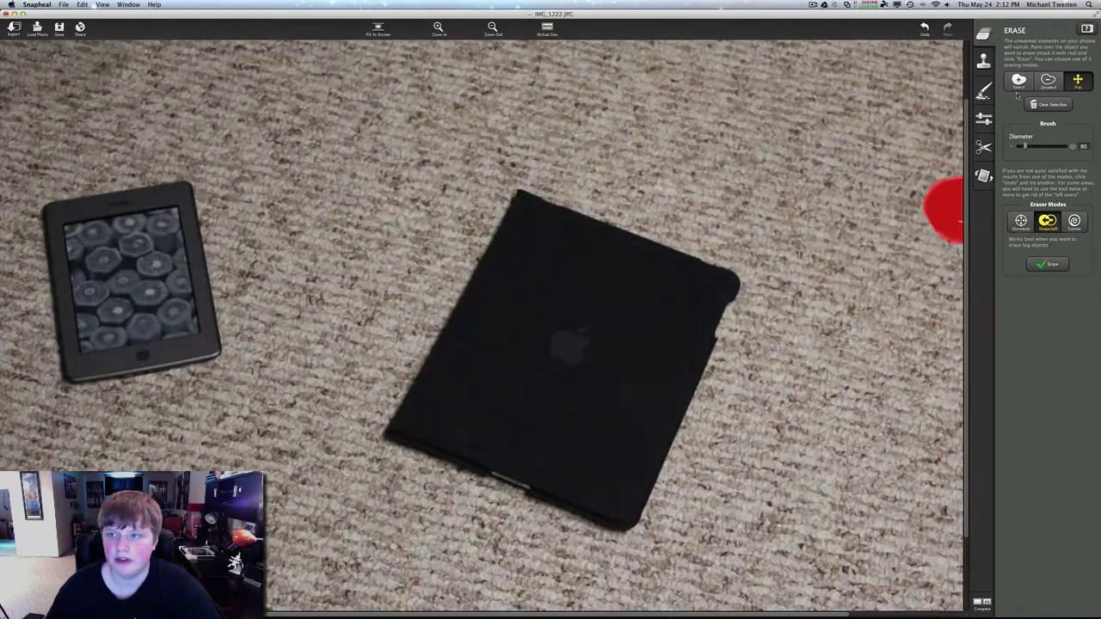
Step: Set the Select brush diameter to 118 and paint the Kindle case red
drag(773, 238, 785, 251)
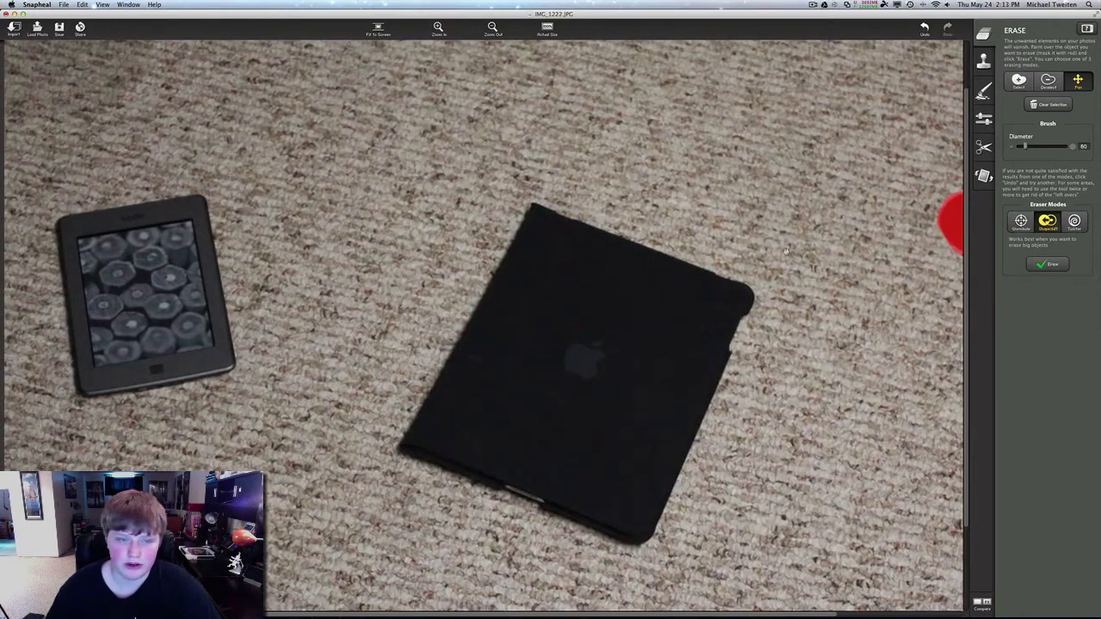
click(1019, 81)
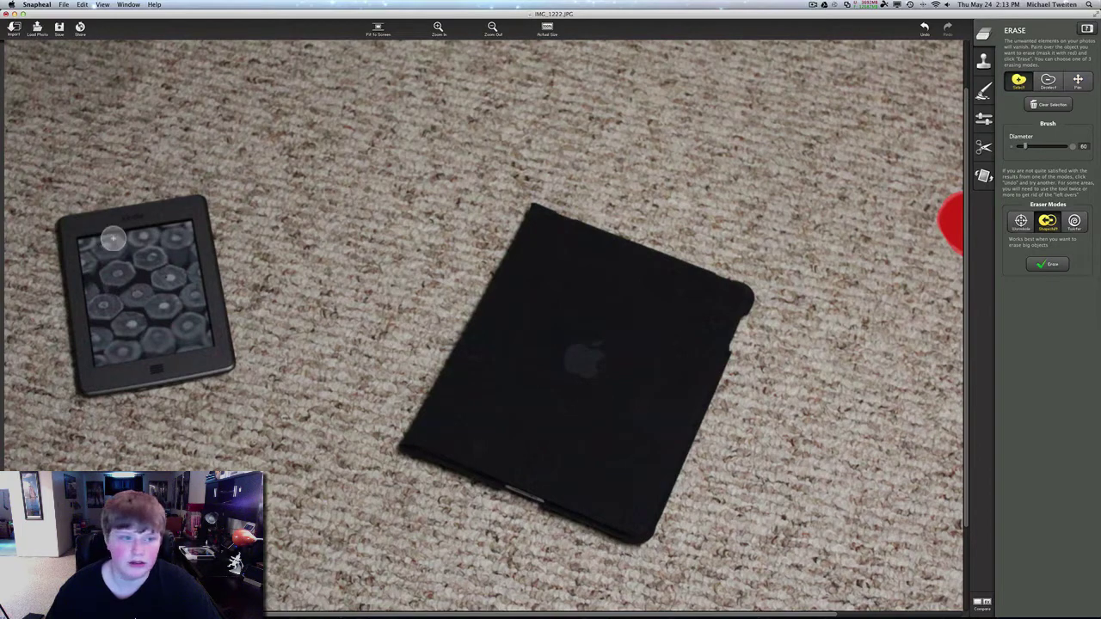
drag(1026, 147, 1030, 146)
mouse_move(135, 262)
mouse_down()
mouse_move(94, 249)
mouse_move(98, 369)
mouse_move(194, 359)
mouse_move(206, 329)
mouse_move(189, 214)
mouse_move(209, 319)
mouse_move(177, 332)
mouse_move(103, 314)
mouse_move(81, 243)
mouse_move(92, 233)
mouse_move(167, 221)
mouse_move(125, 219)
mouse_move(154, 304)
mouse_move(137, 278)
mouse_move(97, 376)
mouse_up()
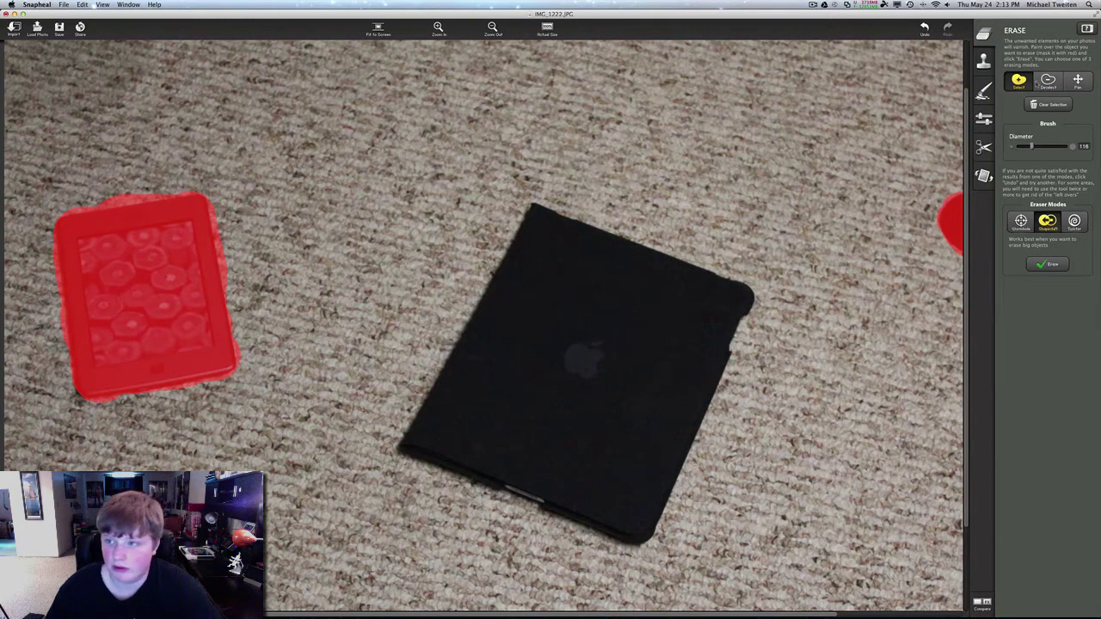
Step: Trim the mask off the carpet with Deselect, repaint the Kindle's left border zoomed in, then zoom out
click(1048, 80)
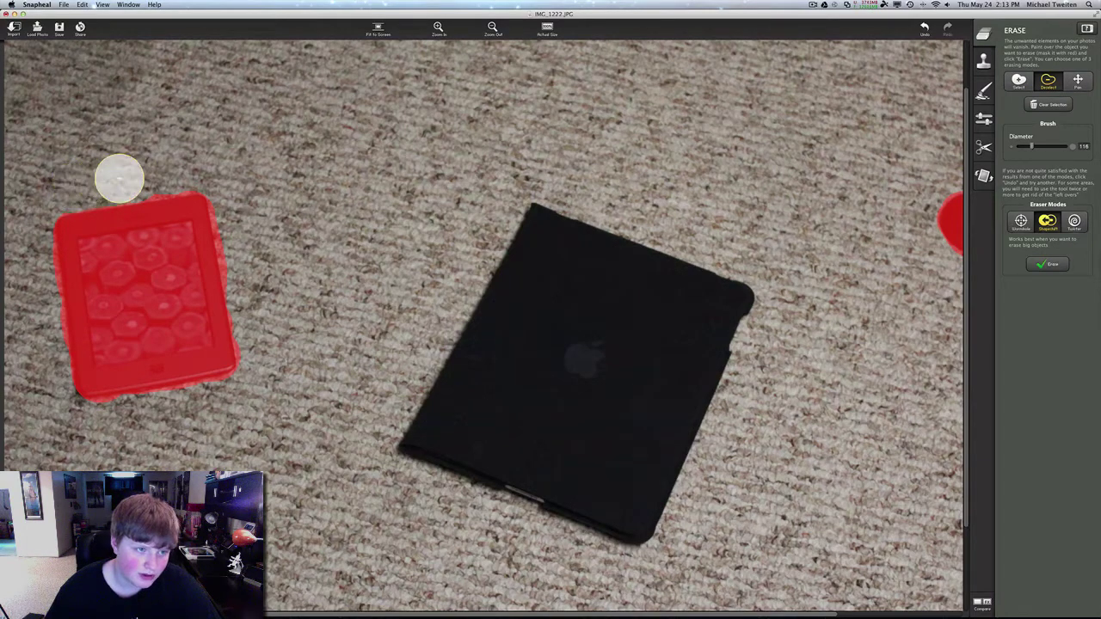
mouse_move(119, 178)
mouse_down()
mouse_move(216, 180)
mouse_move(229, 386)
mouse_move(62, 213)
mouse_up()
click(439, 27)
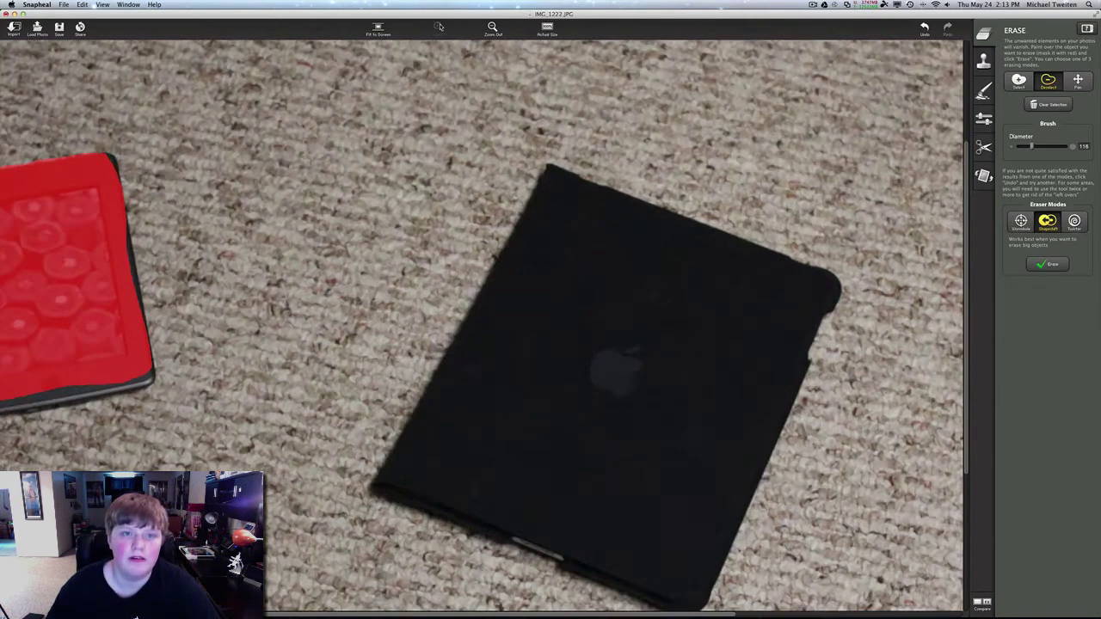
scroll(482, 327, left, 5)
mouse_move(121, 142)
mouse_down()
mouse_move(163, 403)
mouse_move(349, 361)
mouse_move(174, 408)
mouse_move(349, 197)
mouse_move(362, 285)
mouse_up()
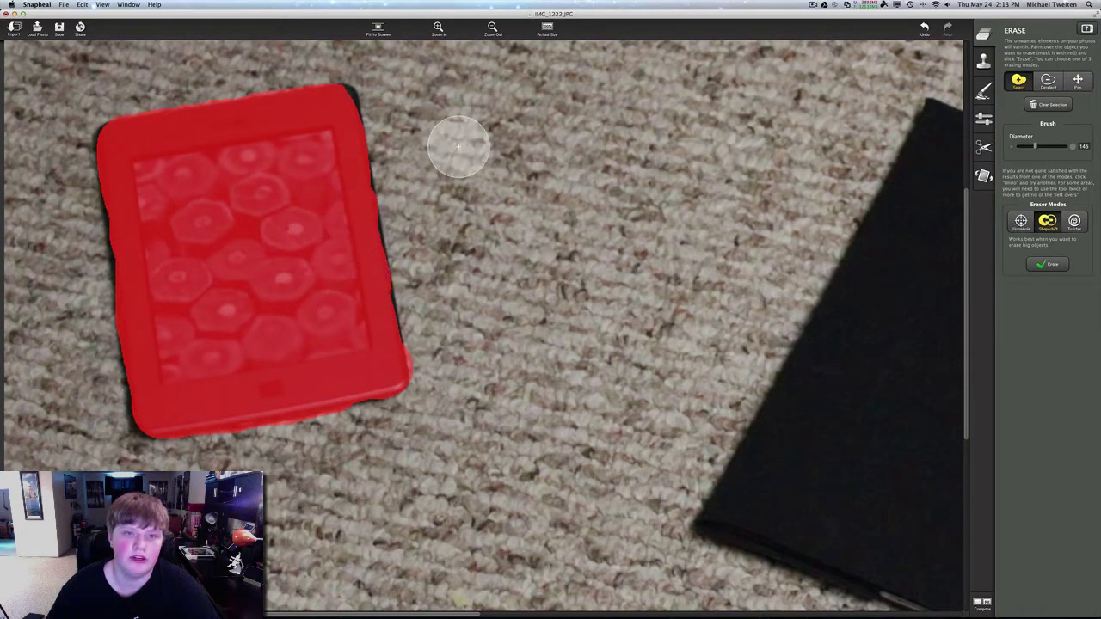
click(492, 27)
click(491, 27)
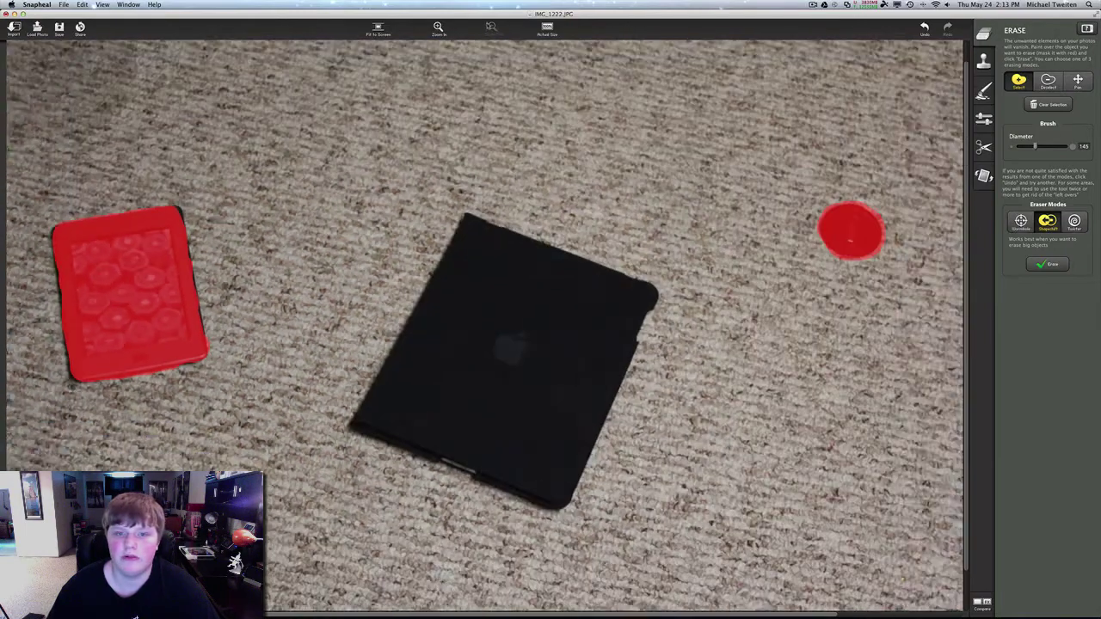
Step: Fit the photo, compare the Blemish and Twister eraser modes, and settle on Shapeshift
click(492, 27)
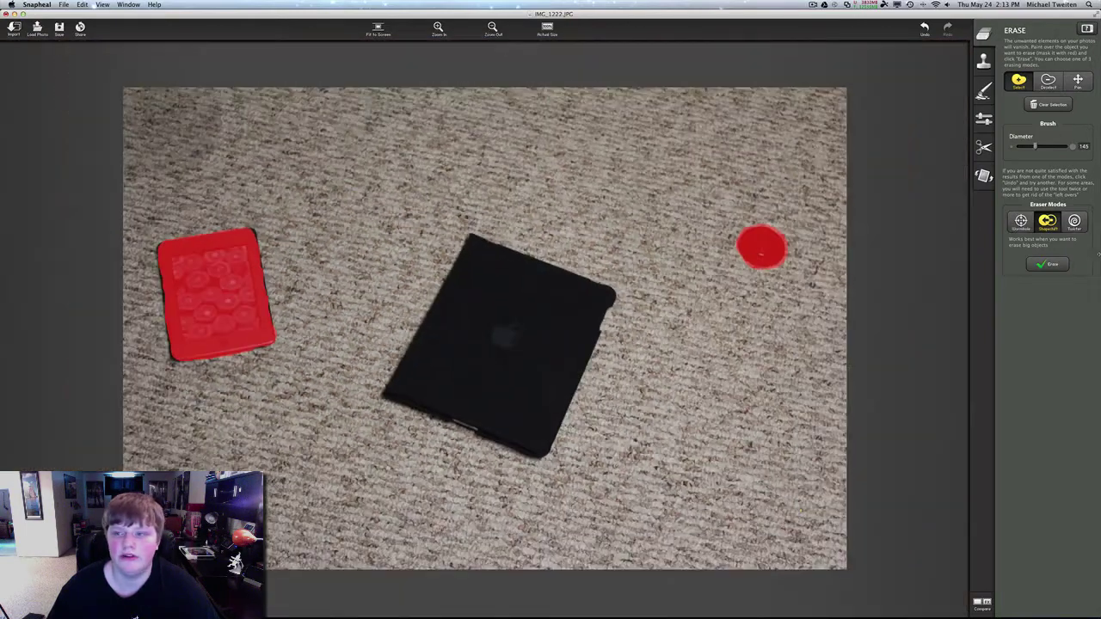
click(1021, 221)
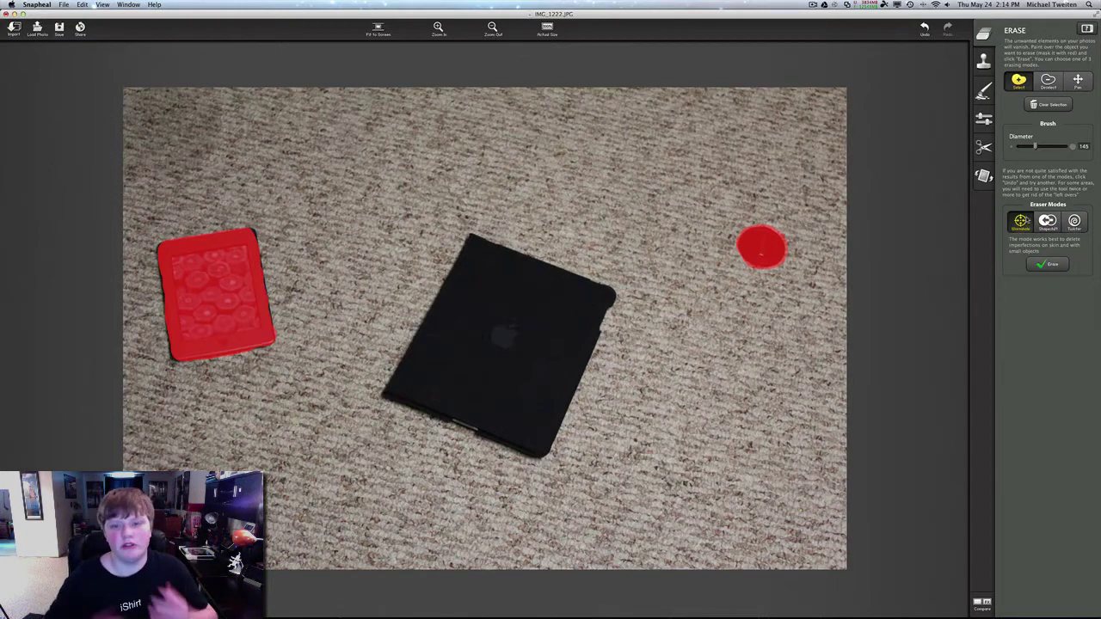
click(1056, 227)
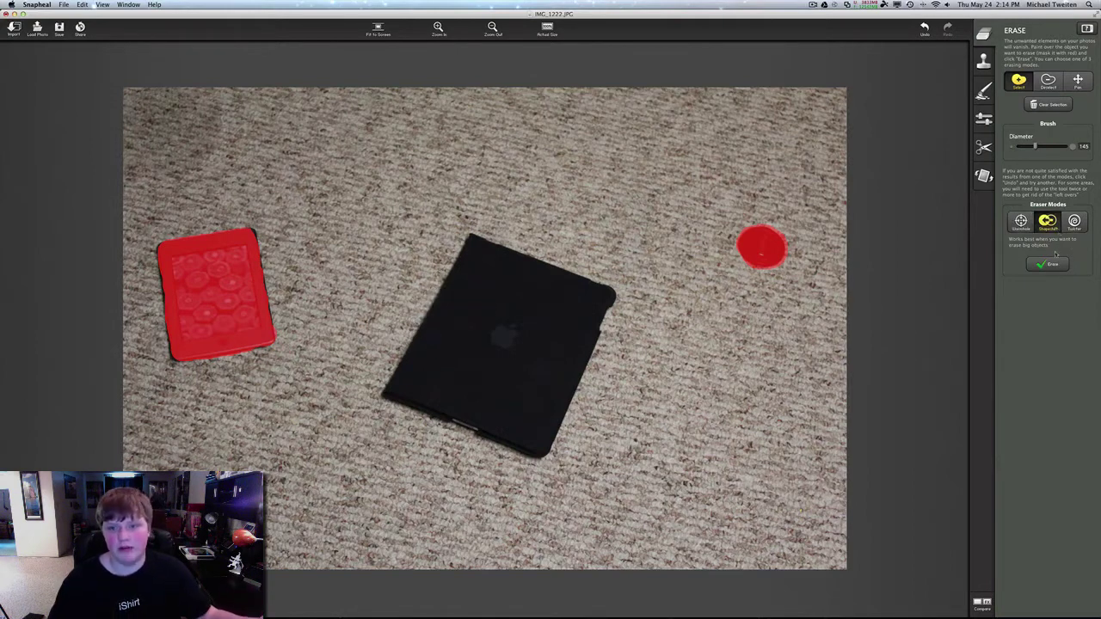
click(1075, 221)
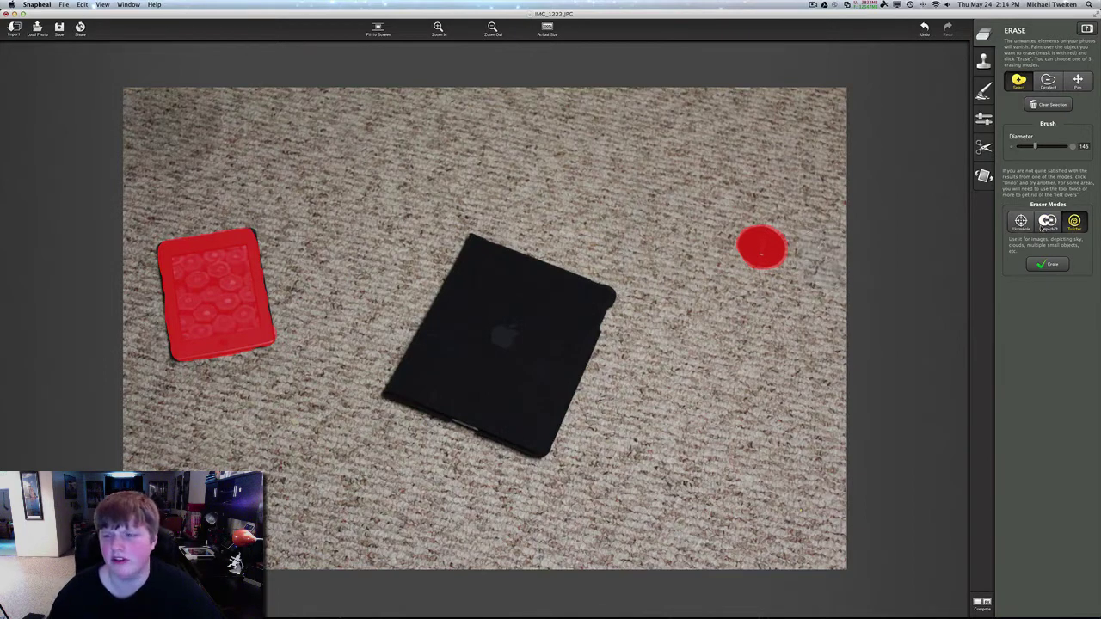
click(1045, 222)
Step: Run the Shapeshift erase on the masked Kindle case and lens cap
click(1045, 266)
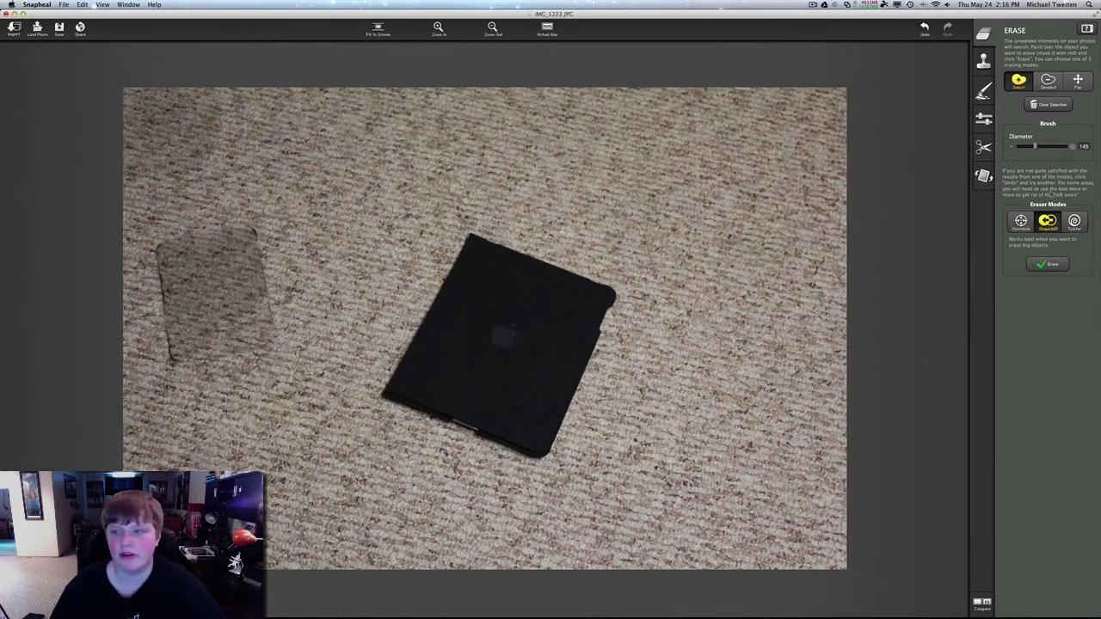
Step: With a 211 brush, mask the case's faint outline and the top-left carpet corner, then erase
drag(1034, 146, 1042, 147)
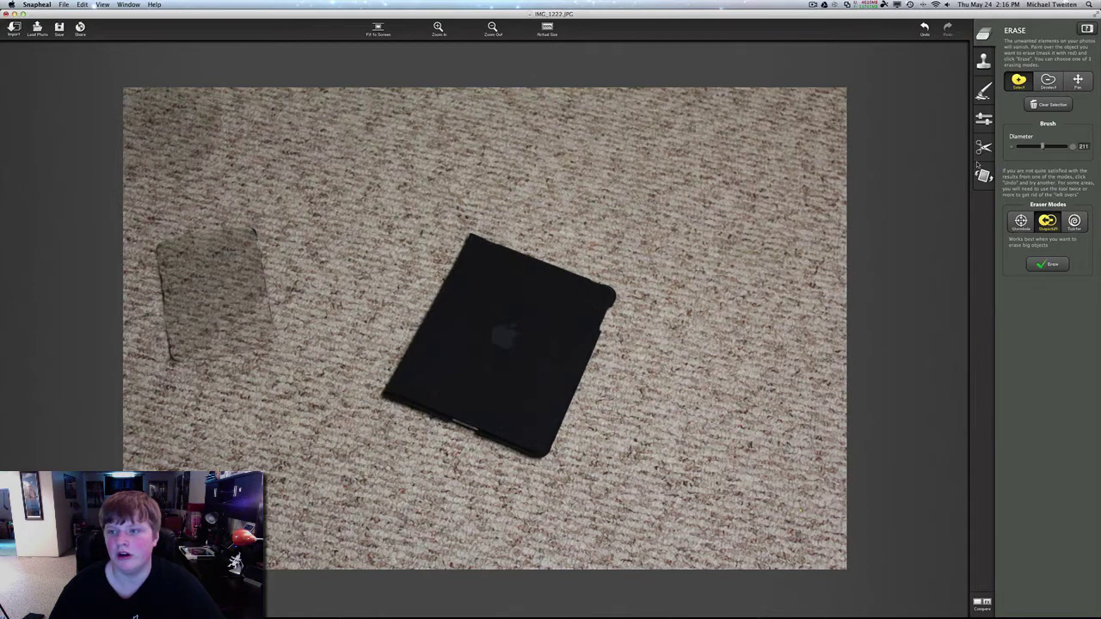
mouse_move(228, 264)
mouse_down()
mouse_move(191, 273)
mouse_move(191, 321)
mouse_move(238, 319)
mouse_up()
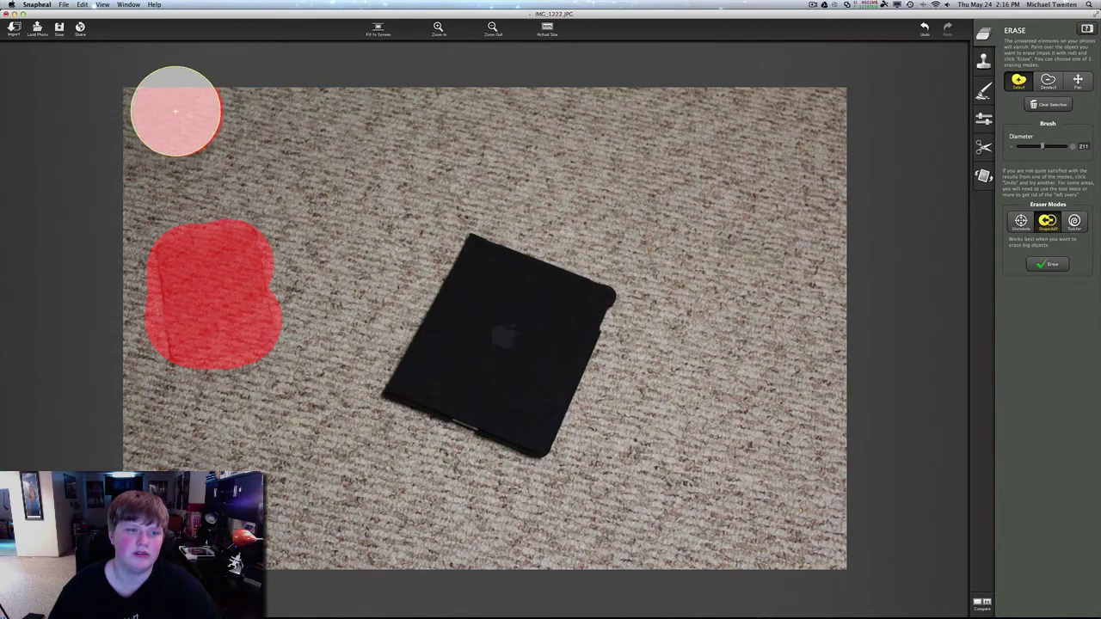
mouse_move(177, 109)
mouse_down()
mouse_move(146, 106)
mouse_move(151, 136)
mouse_move(189, 120)
mouse_move(192, 105)
mouse_move(142, 161)
mouse_move(194, 136)
mouse_move(209, 105)
mouse_up()
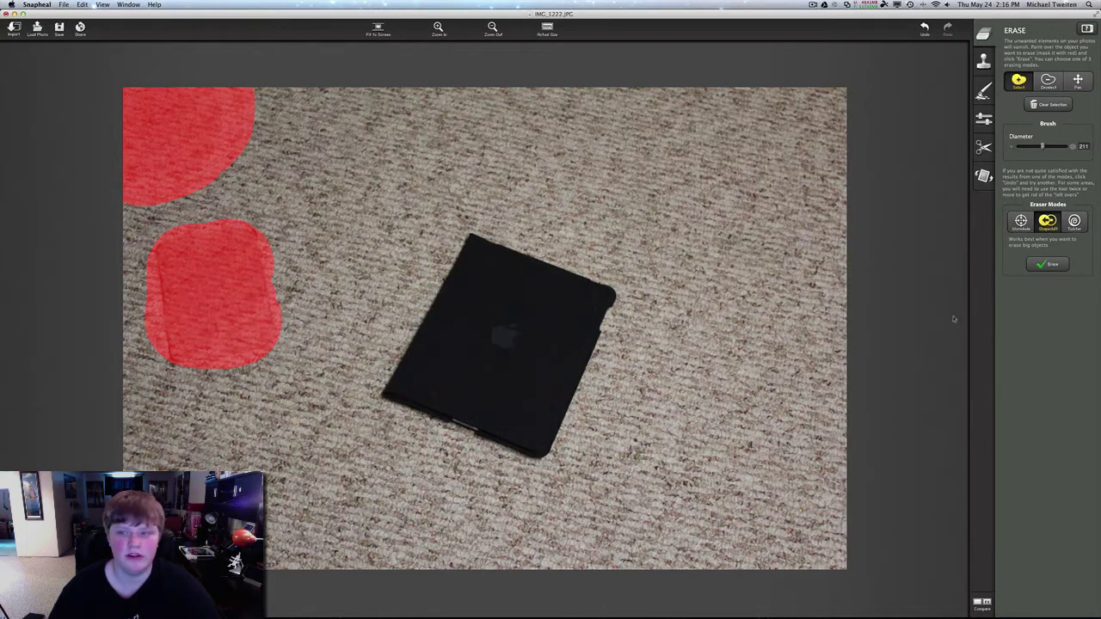
click(1038, 264)
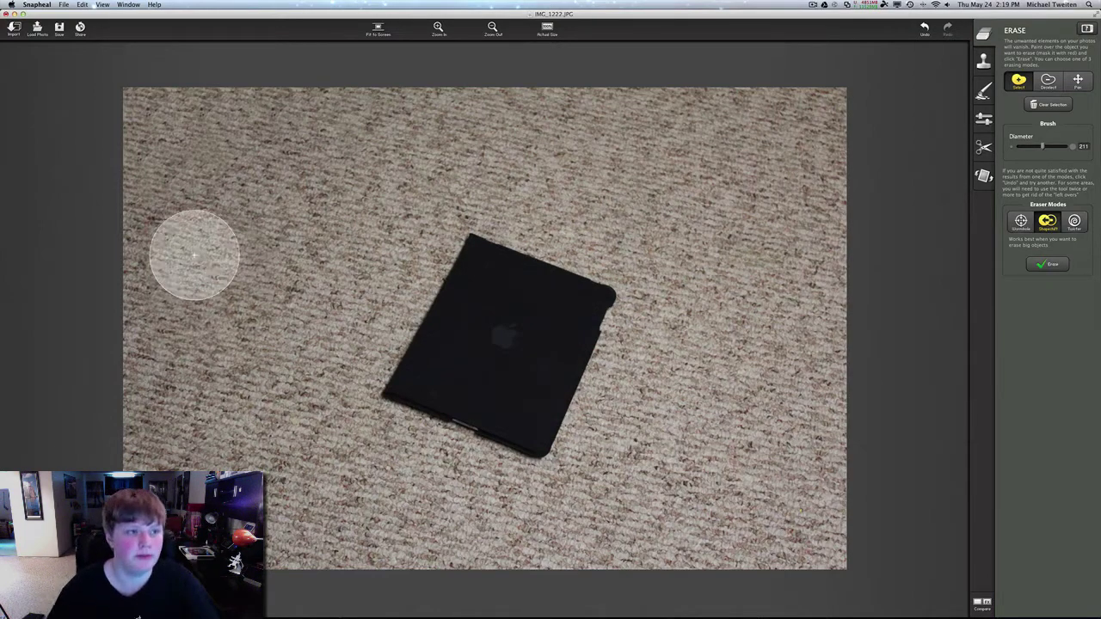
Step: Open and close the Import browser, then load the woman's portrait via Load Photo
click(14, 28)
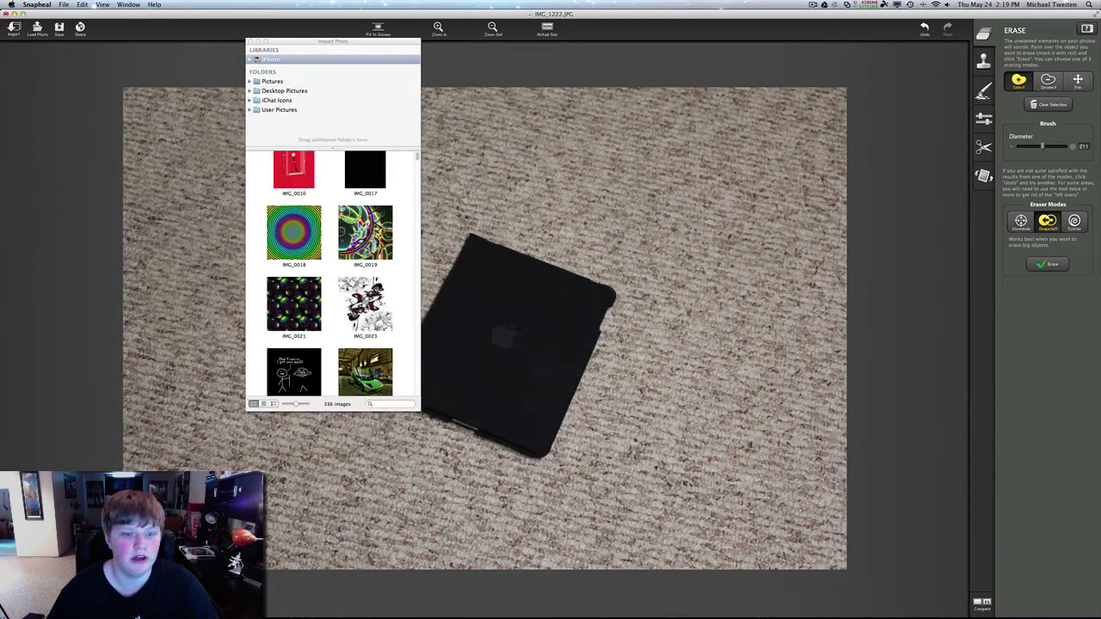
scroll(331, 184, up, 2)
click(250, 41)
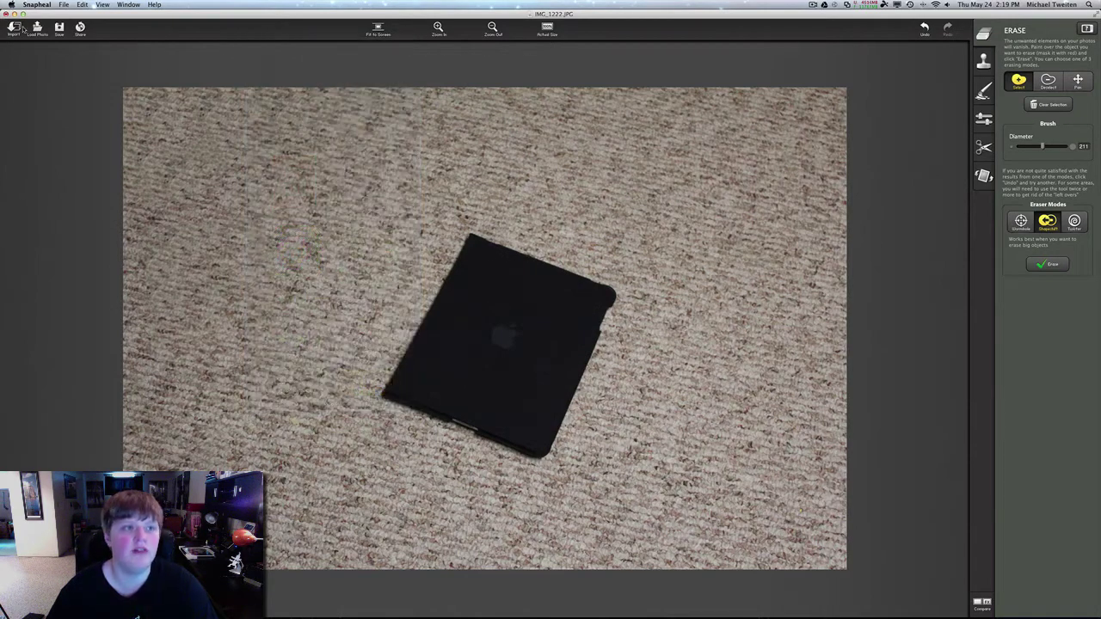
click(36, 28)
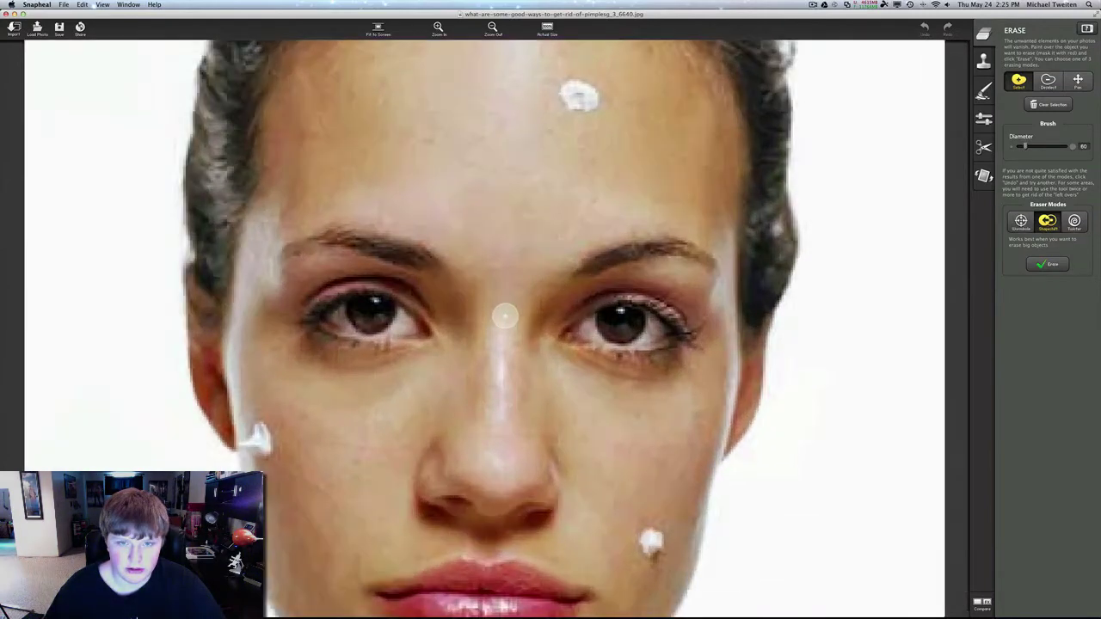
scroll(505, 316, down, 5)
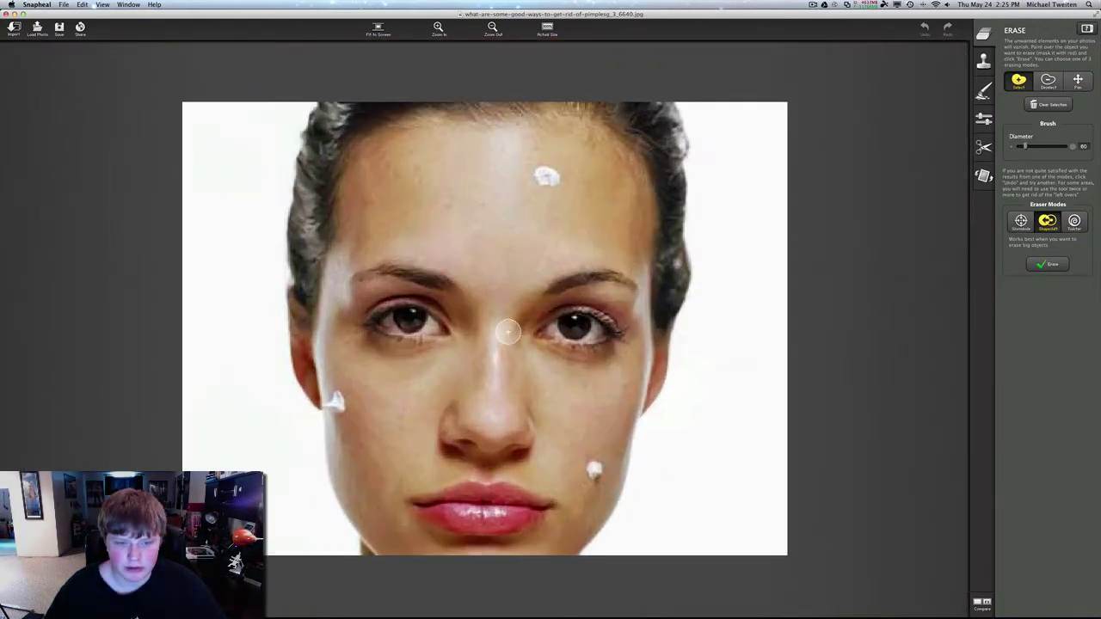
scroll(507, 331, up, 3)
scroll(508, 331, down, 4)
scroll(507, 331, up, 3)
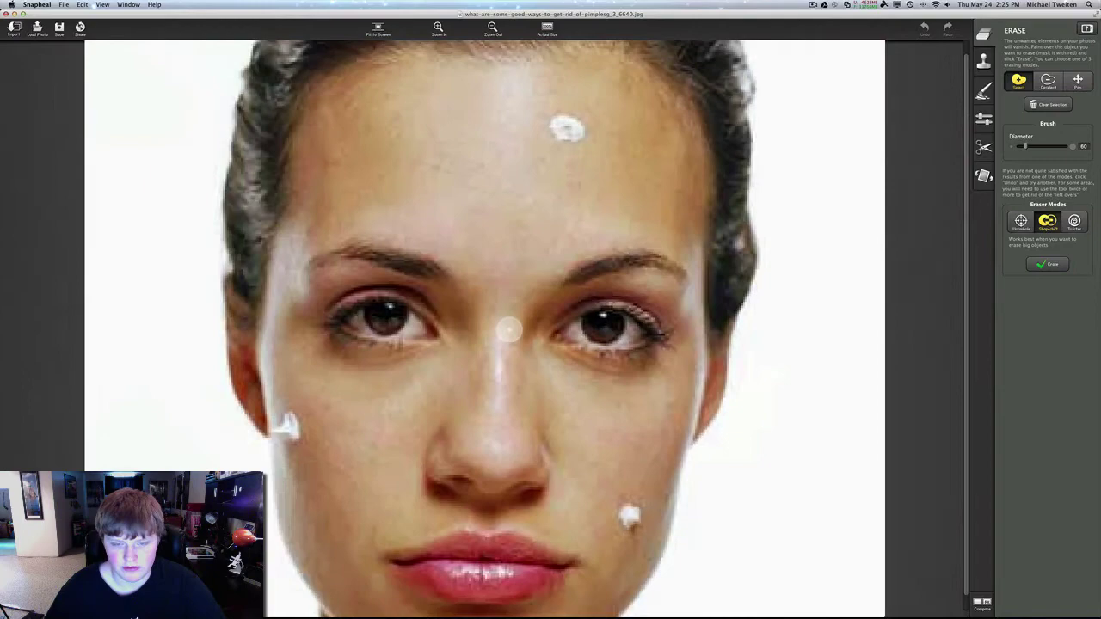
scroll(509, 328, down, 2)
scroll(510, 328, up, 3)
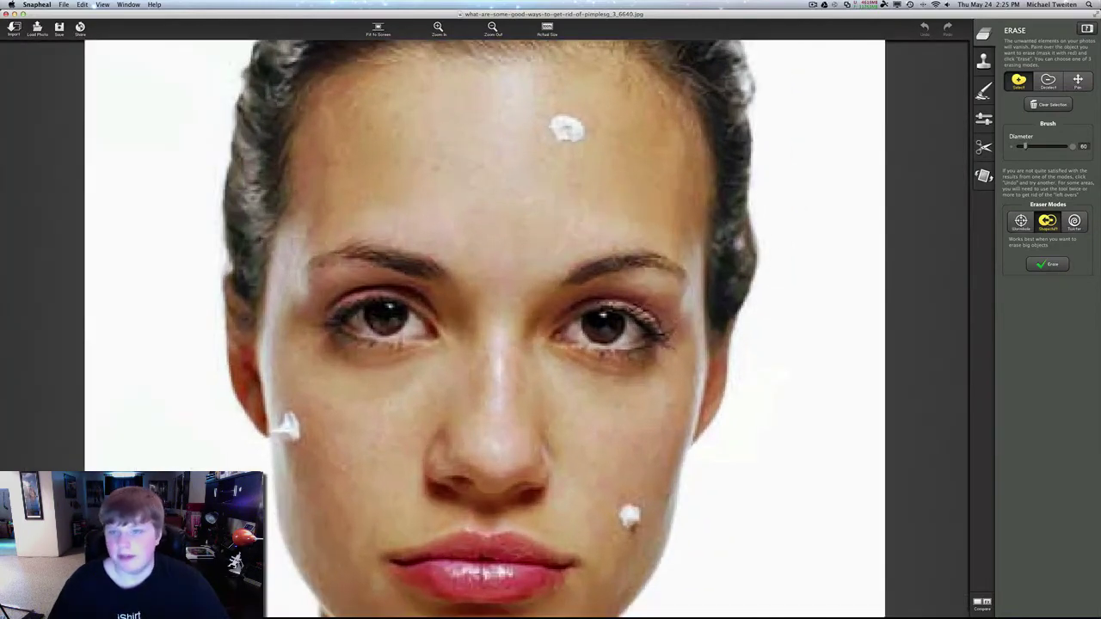
scroll(486, 339, up, 3)
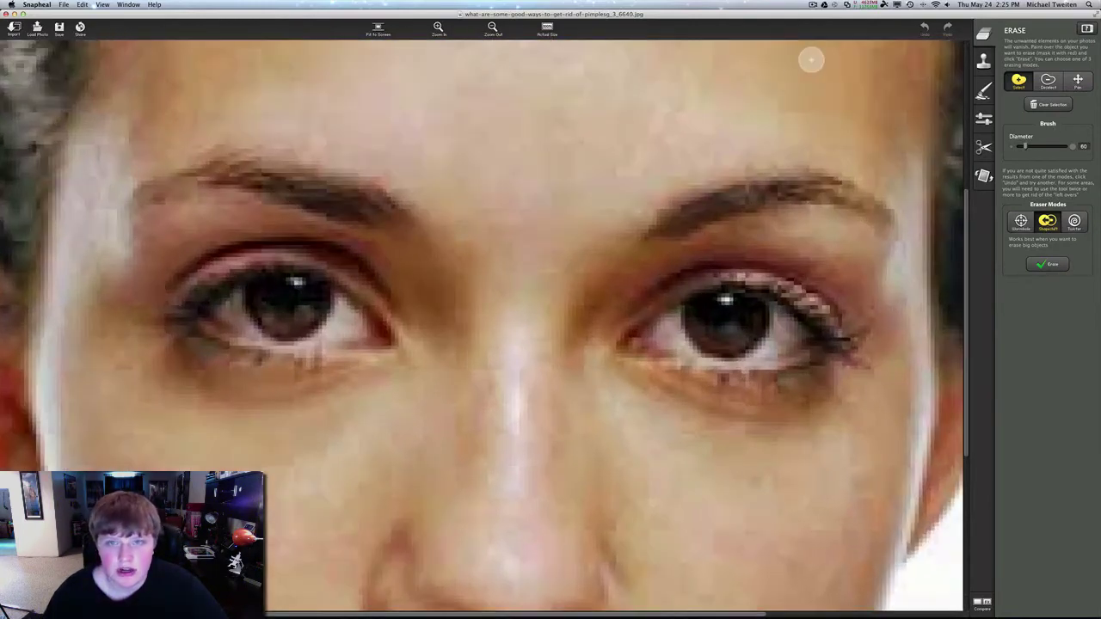
Step: Pan the view to the forehead spot and switch back to the Select brush
click(1075, 79)
drag(699, 252, 627, 394)
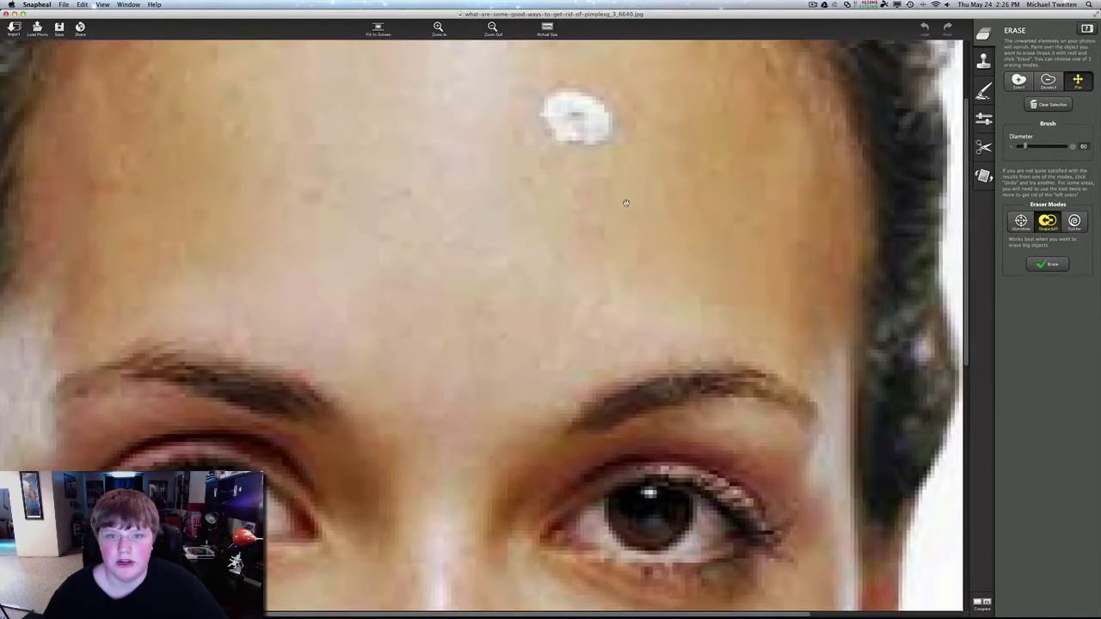
drag(645, 128, 626, 237)
click(1019, 84)
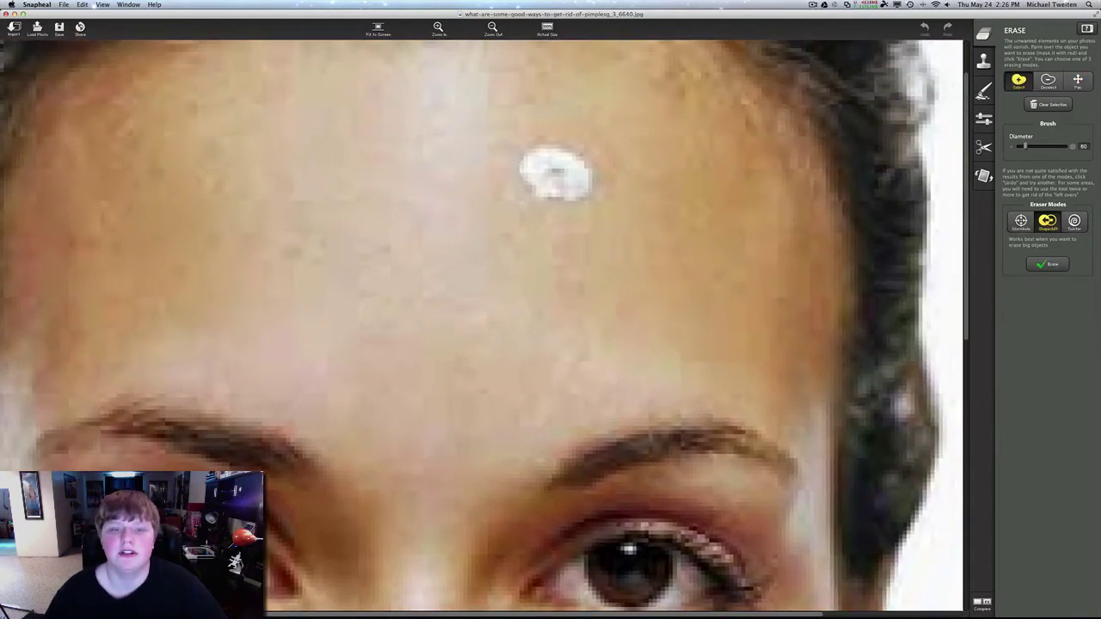
Step: Paint the white spot on the forehead red
mouse_move(533, 168)
mouse_down()
mouse_move(555, 162)
mouse_move(576, 185)
mouse_move(549, 188)
mouse_move(555, 172)
mouse_move(533, 160)
mouse_move(550, 158)
mouse_move(570, 163)
mouse_move(575, 184)
mouse_move(535, 183)
mouse_move(531, 154)
mouse_move(550, 147)
mouse_move(575, 157)
mouse_move(585, 182)
mouse_move(574, 193)
mouse_move(530, 179)
mouse_move(525, 158)
mouse_move(562, 157)
mouse_move(565, 175)
mouse_up()
scroll(540, 217, down, 10)
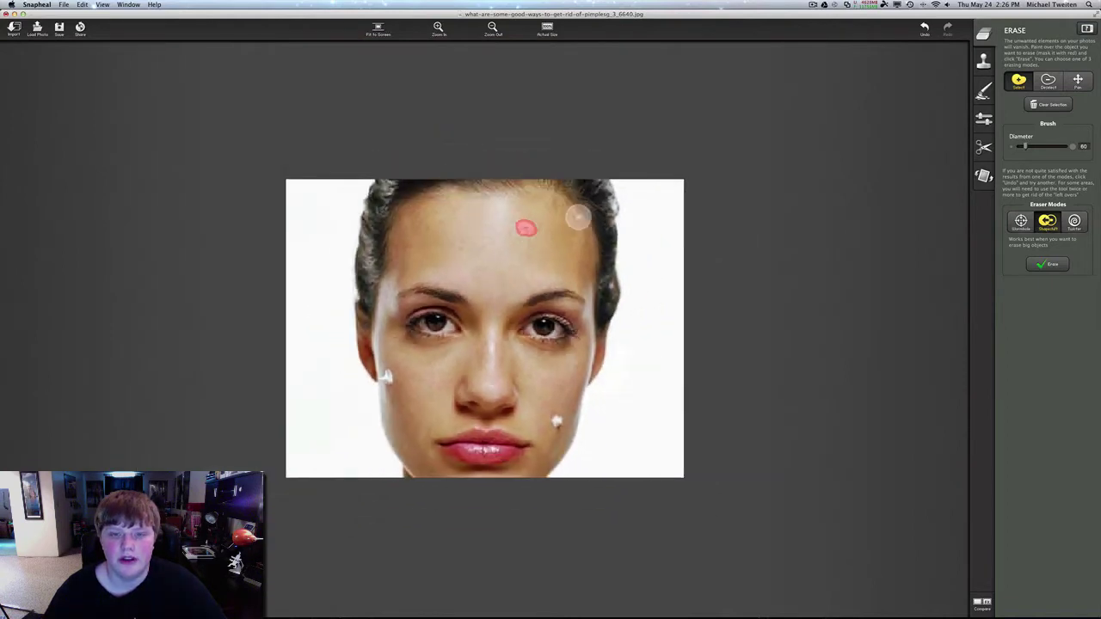
scroll(577, 215, up, 6)
Step: Pan to the nose and cheek, mask the lower-cheek white spot, then switch to Deselect
click(1077, 79)
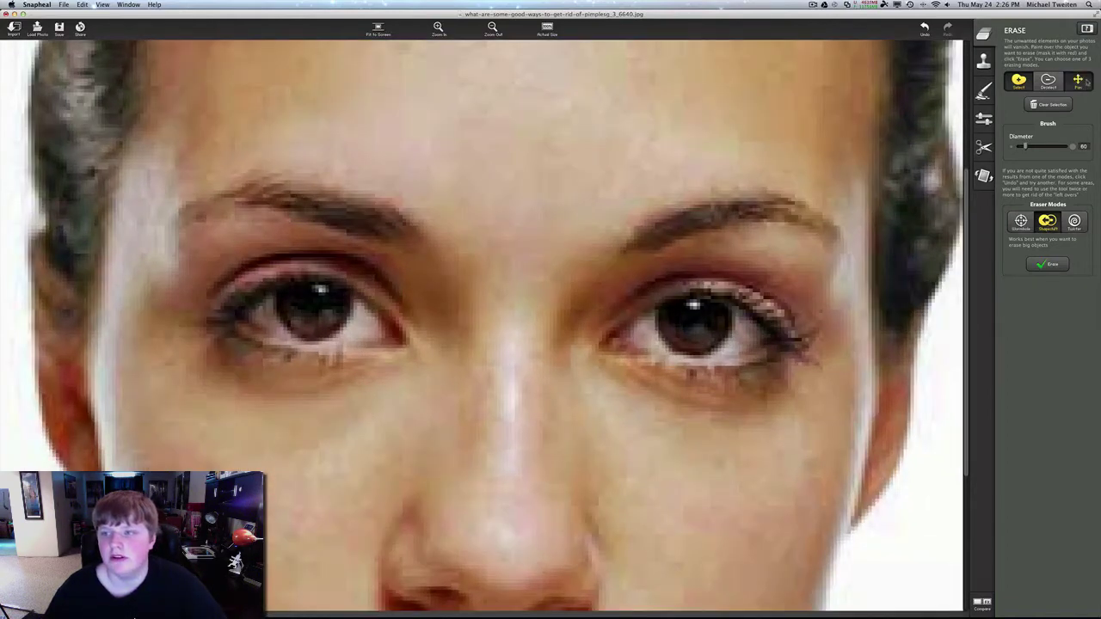
mouse_move(670, 407)
mouse_down()
mouse_move(584, 453)
mouse_move(550, 375)
mouse_up()
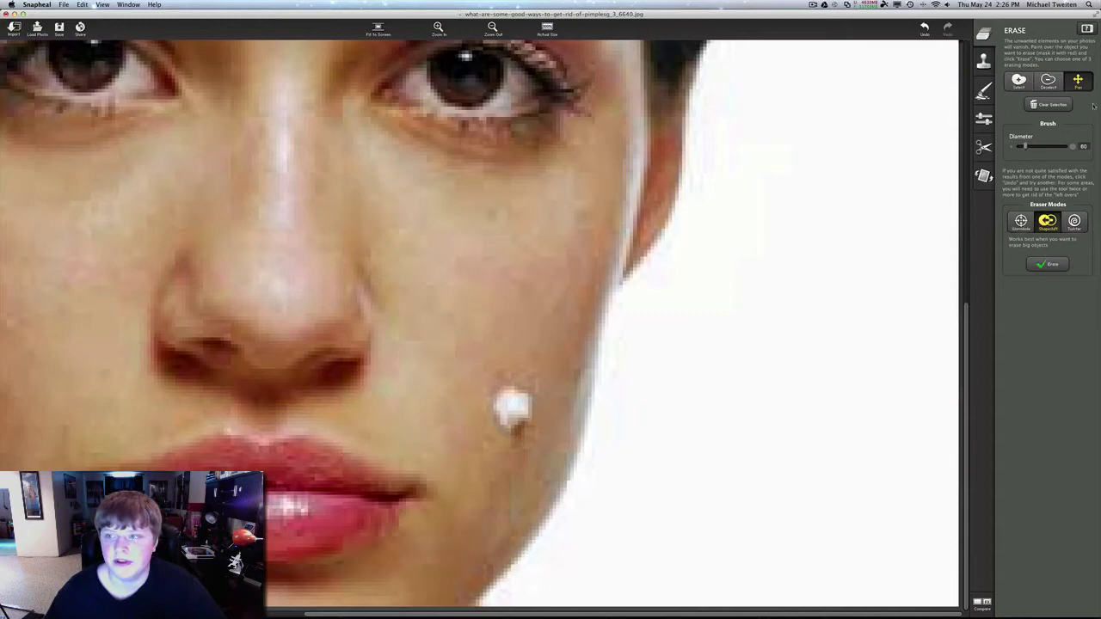
click(1018, 79)
mouse_move(518, 406)
mouse_down()
mouse_move(508, 418)
mouse_move(520, 406)
mouse_move(500, 392)
mouse_move(508, 405)
mouse_up()
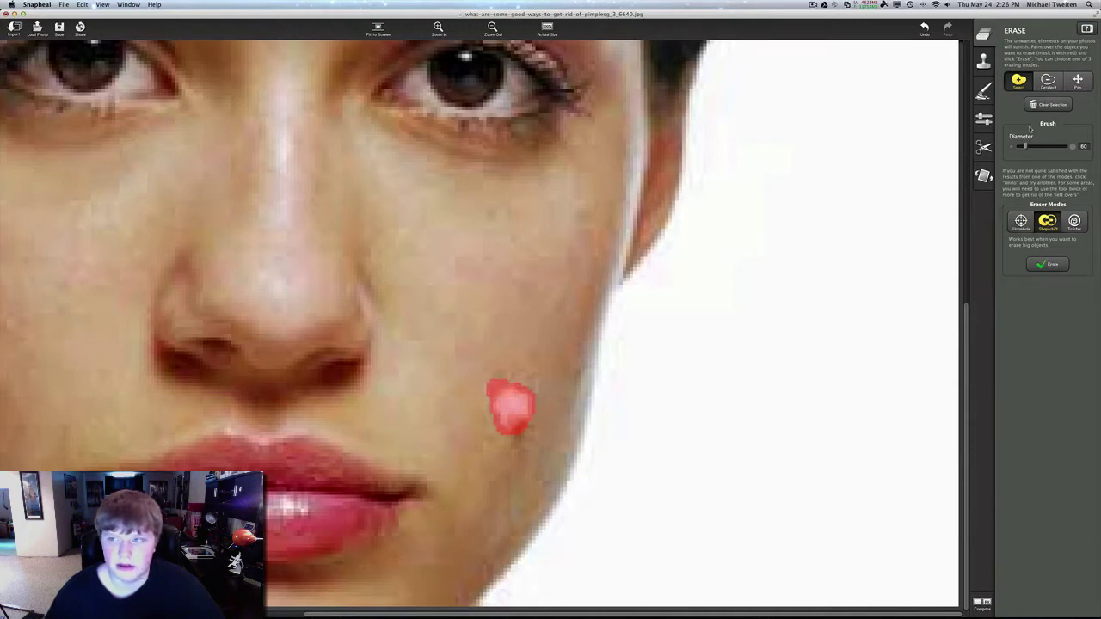
click(1050, 80)
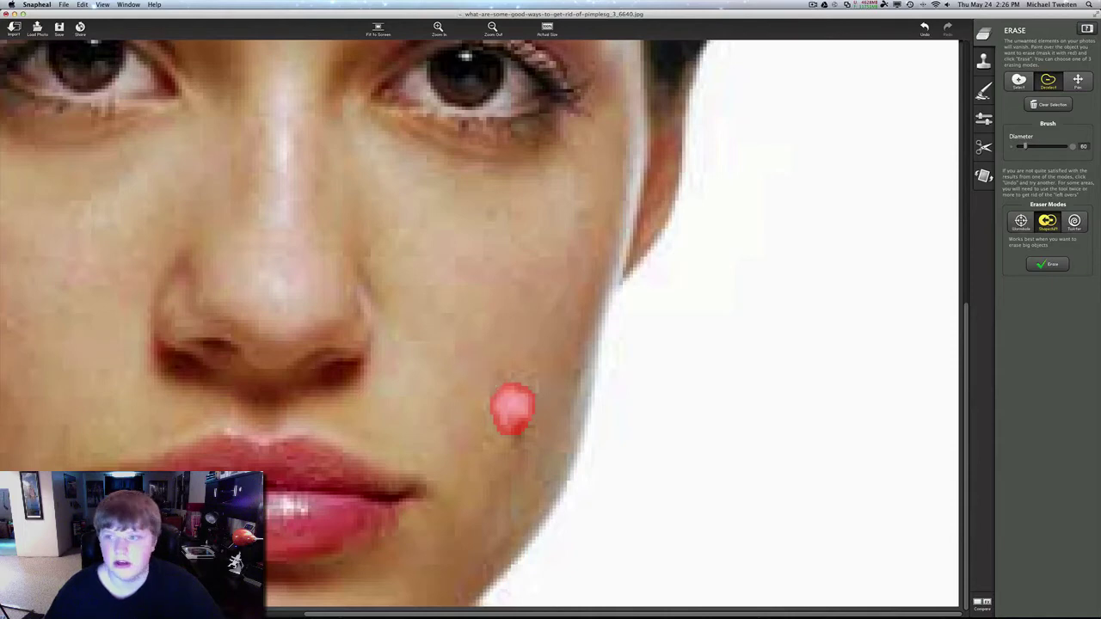
scroll(488, 269, down, 5)
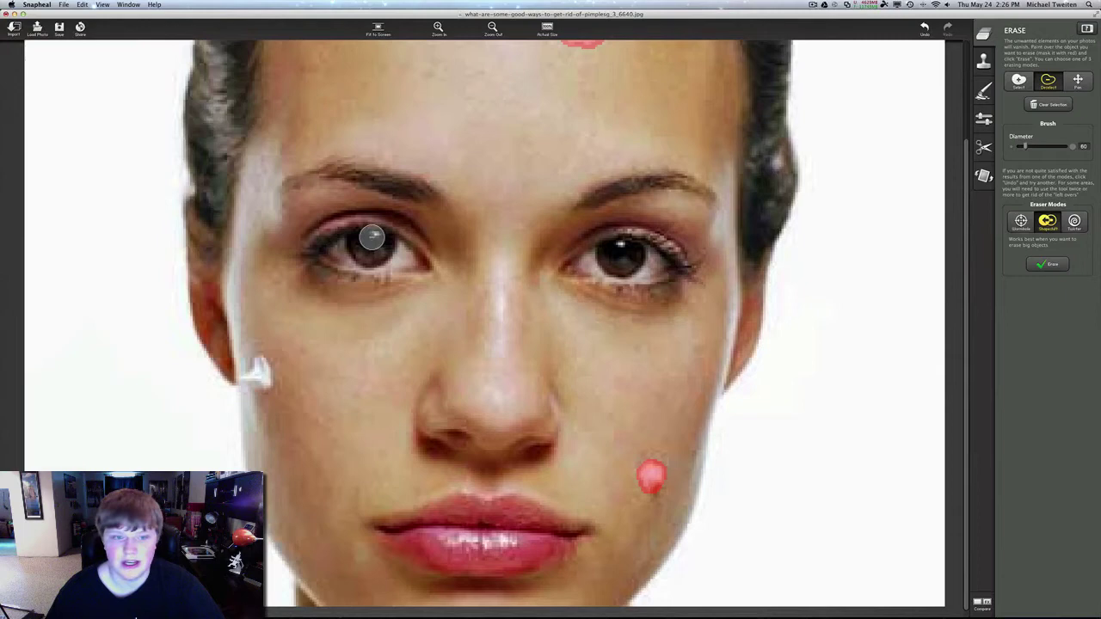
scroll(479, 326, up, 4)
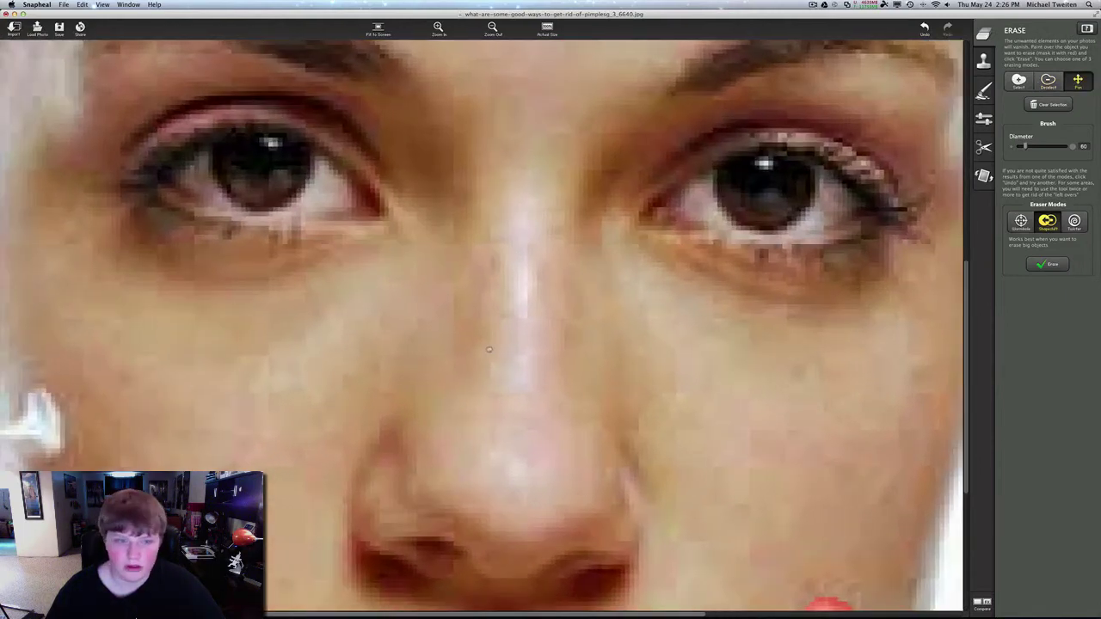
Step: Mask the white spot beside the ear in red, touching up its edge at Brush Diameter 33
scroll(466, 319, left, 5)
click(1019, 80)
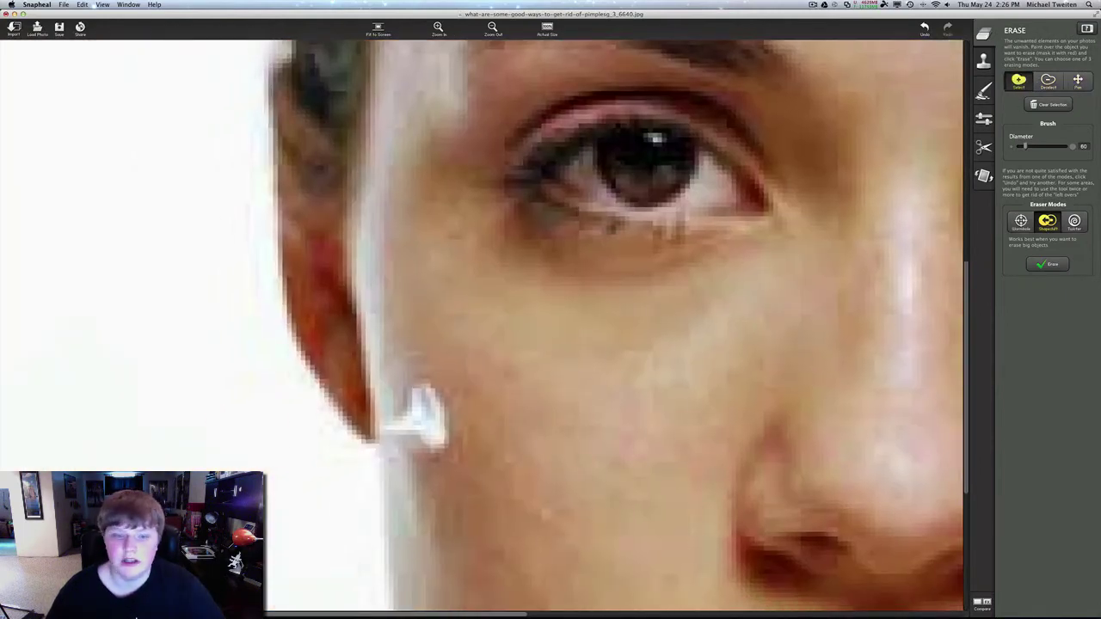
mouse_move(429, 426)
mouse_down()
mouse_move(418, 394)
mouse_move(432, 400)
mouse_move(437, 441)
mouse_move(438, 406)
mouse_move(411, 427)
mouse_up()
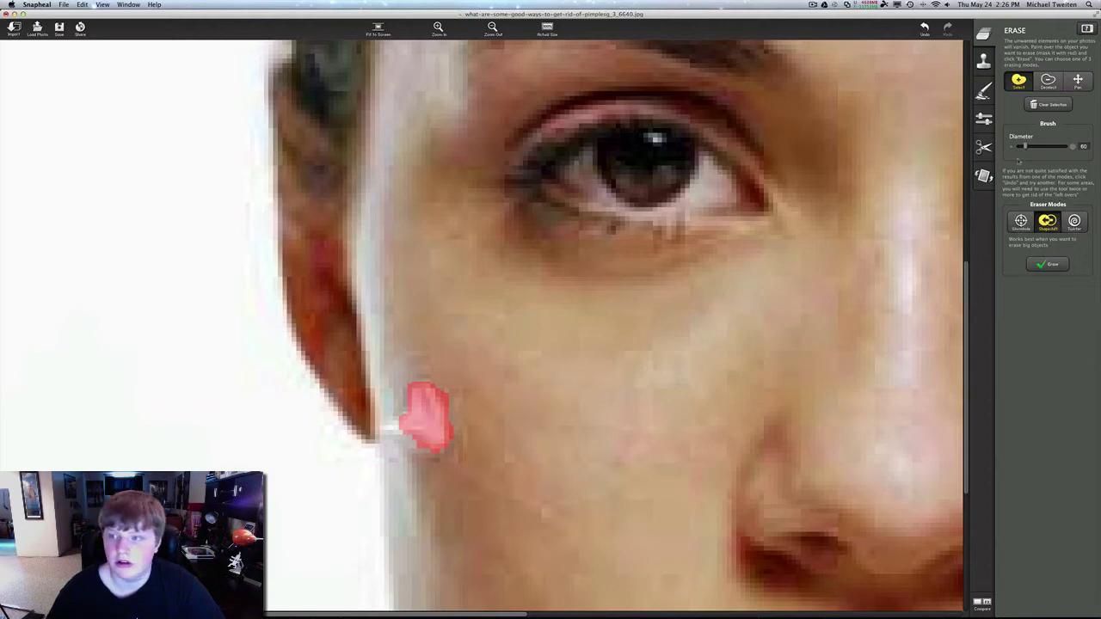
drag(1026, 148, 1021, 148)
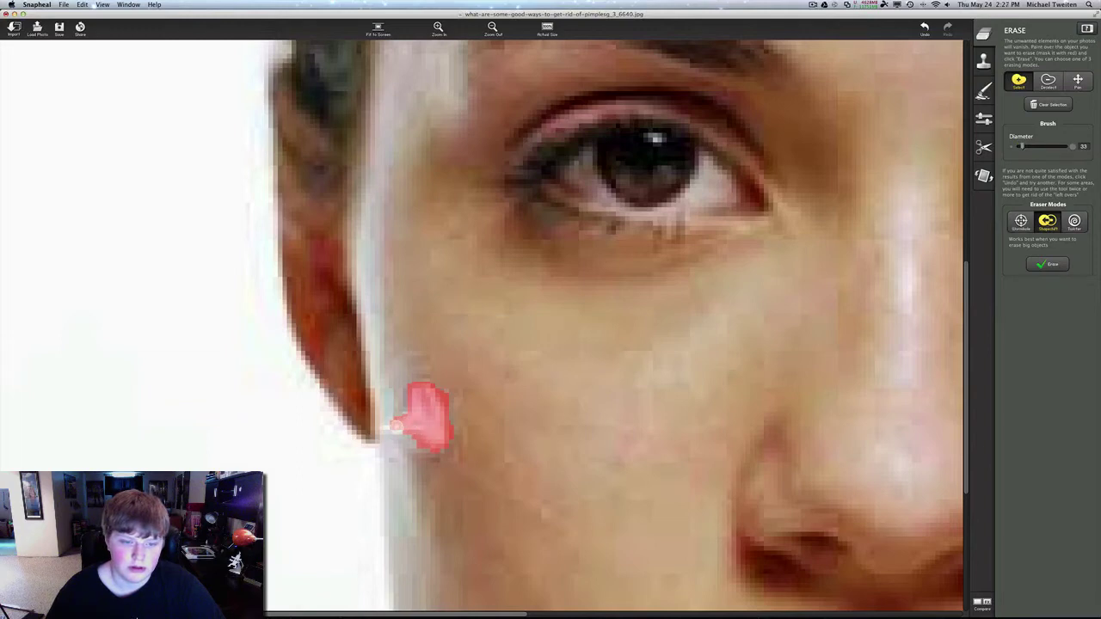
drag(384, 427, 398, 427)
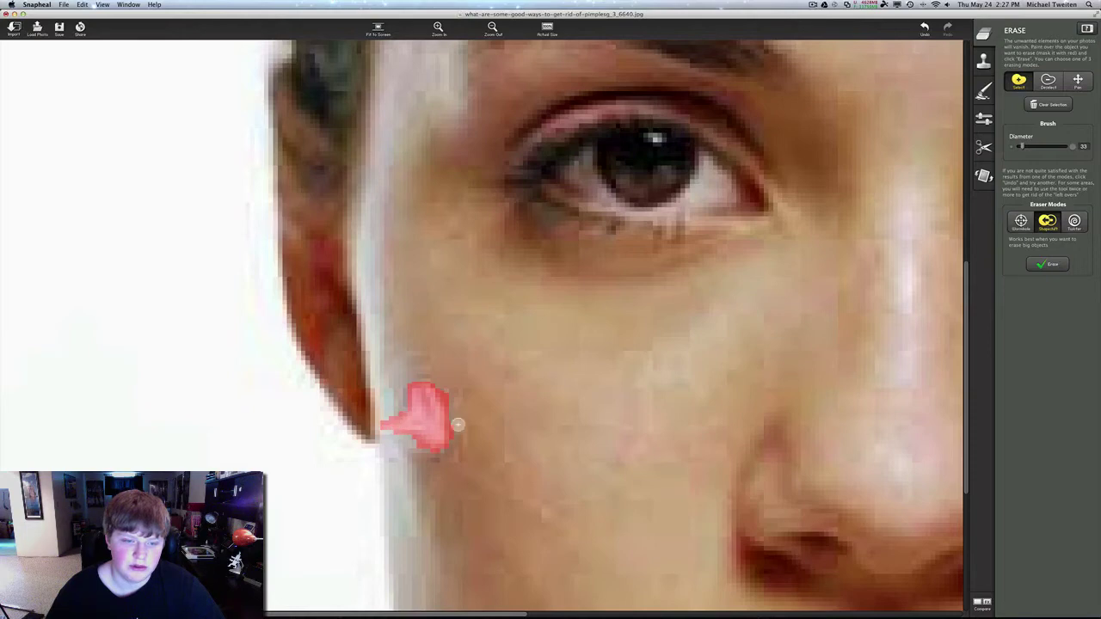
scroll(607, 397, down, 5)
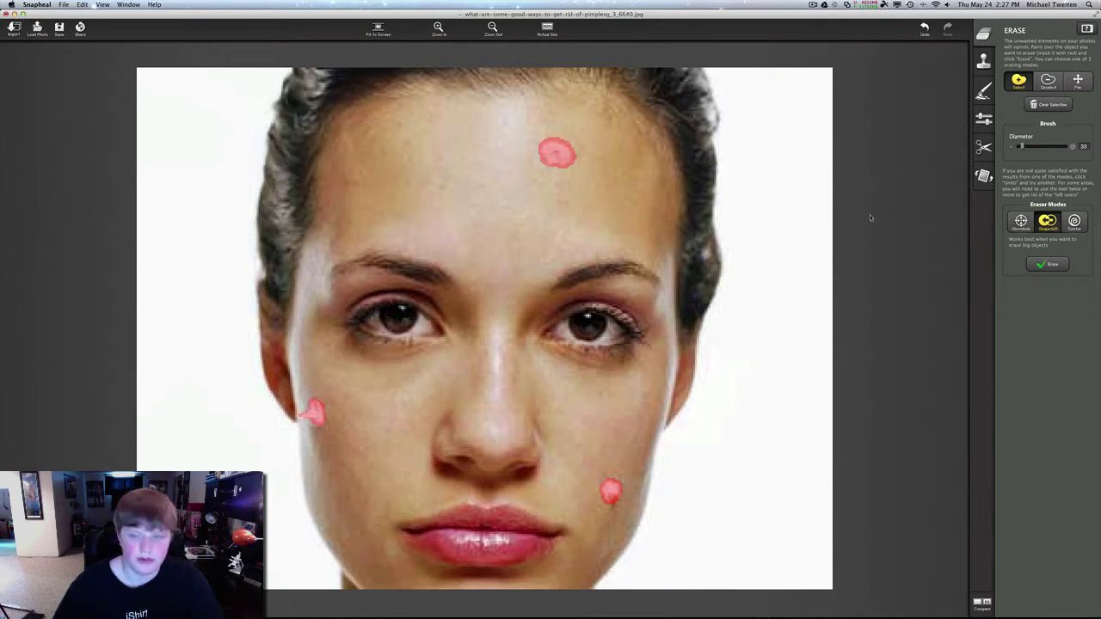
Step: Erase the three masked spots in Blemish mode, then undo and redo to compare
click(1027, 226)
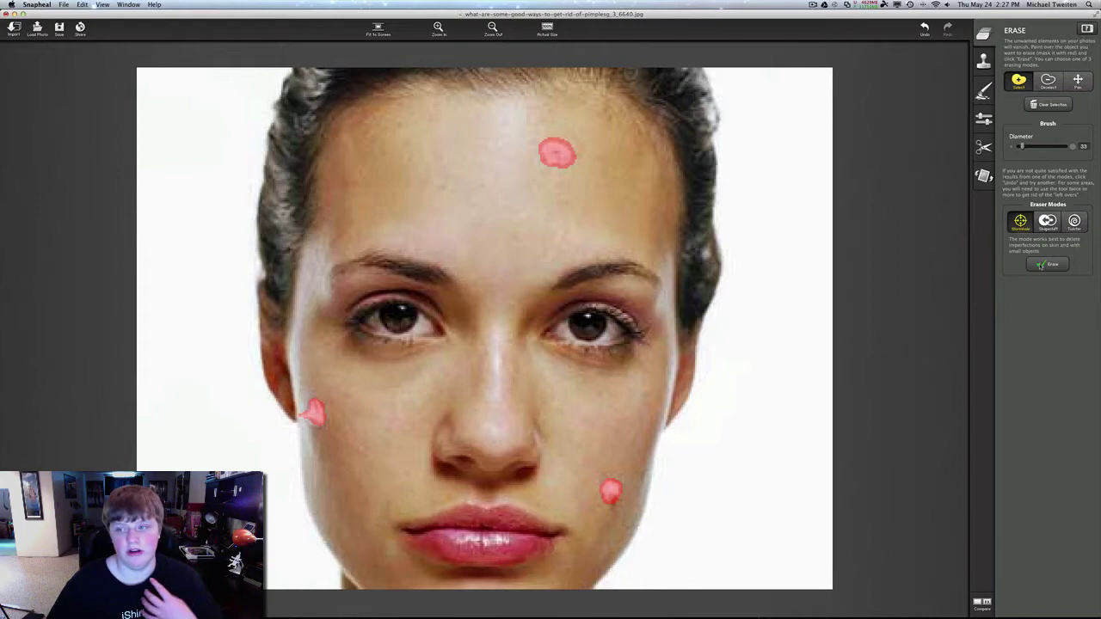
click(1048, 266)
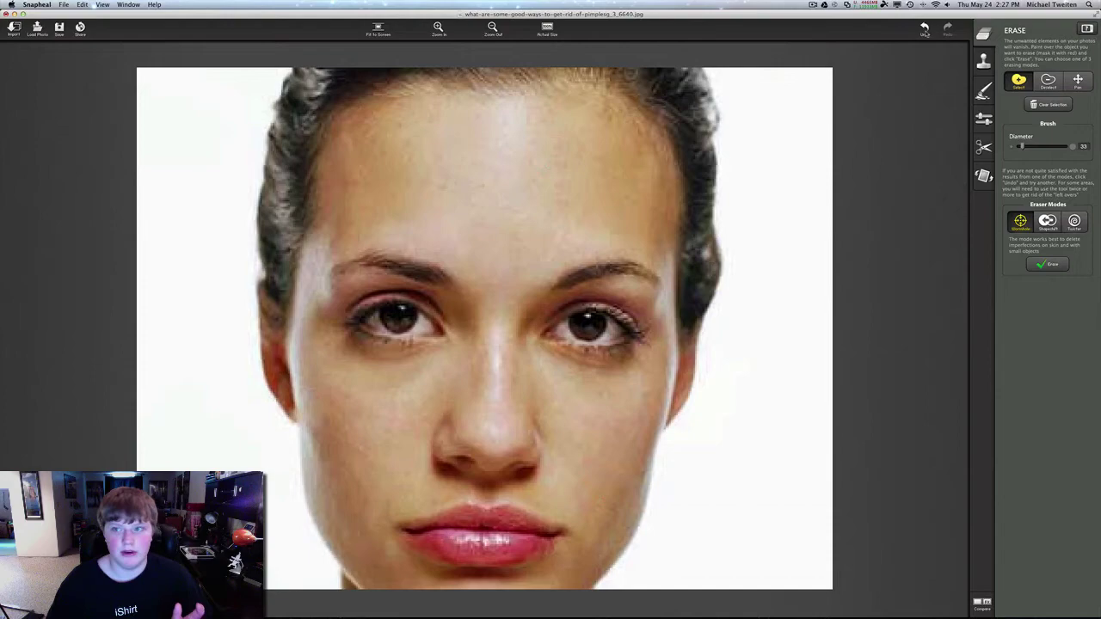
click(925, 28)
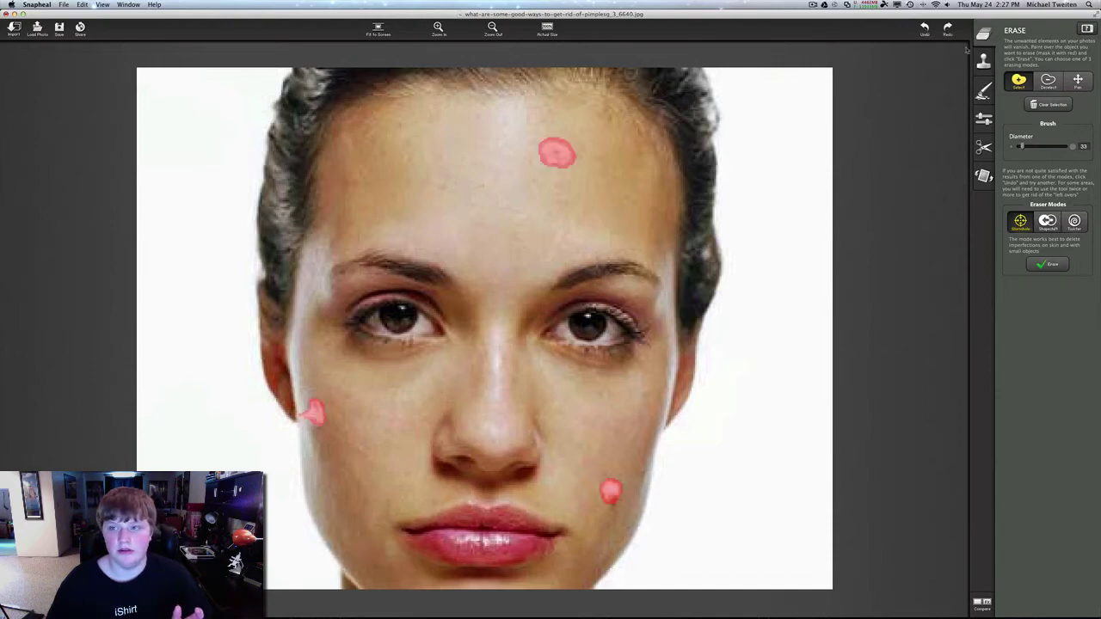
click(1047, 264)
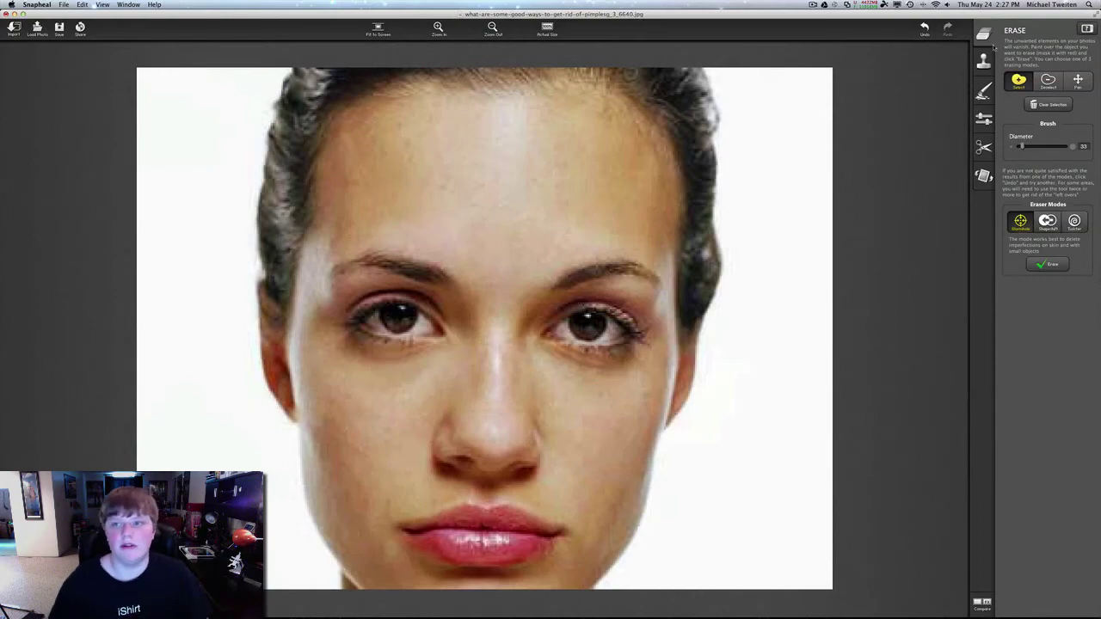
click(925, 28)
click(946, 29)
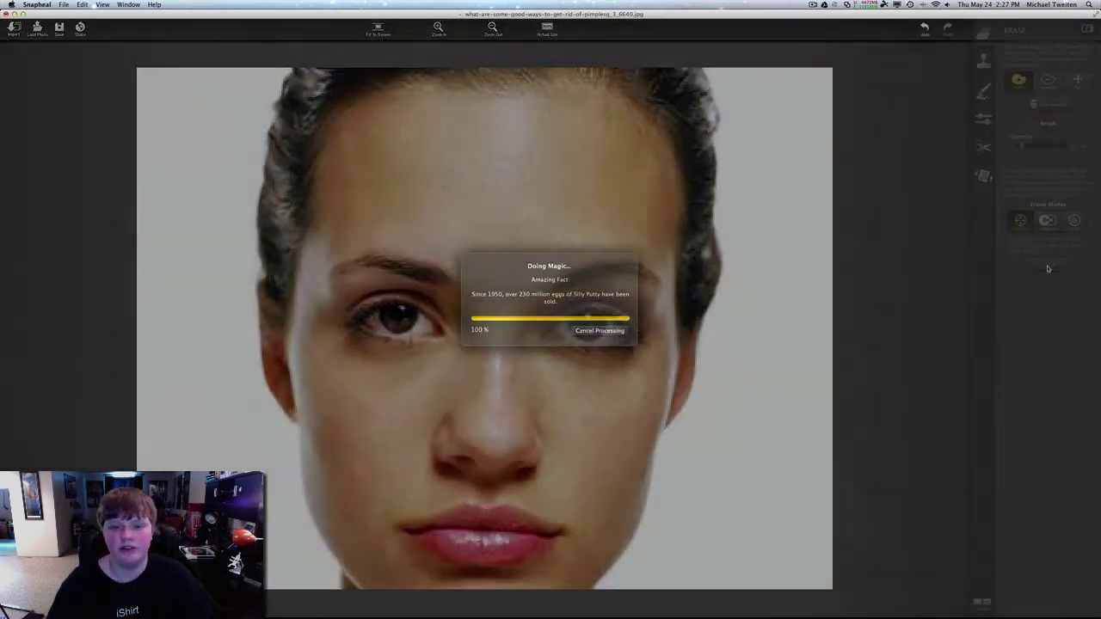
scroll(450, 456, down, 5)
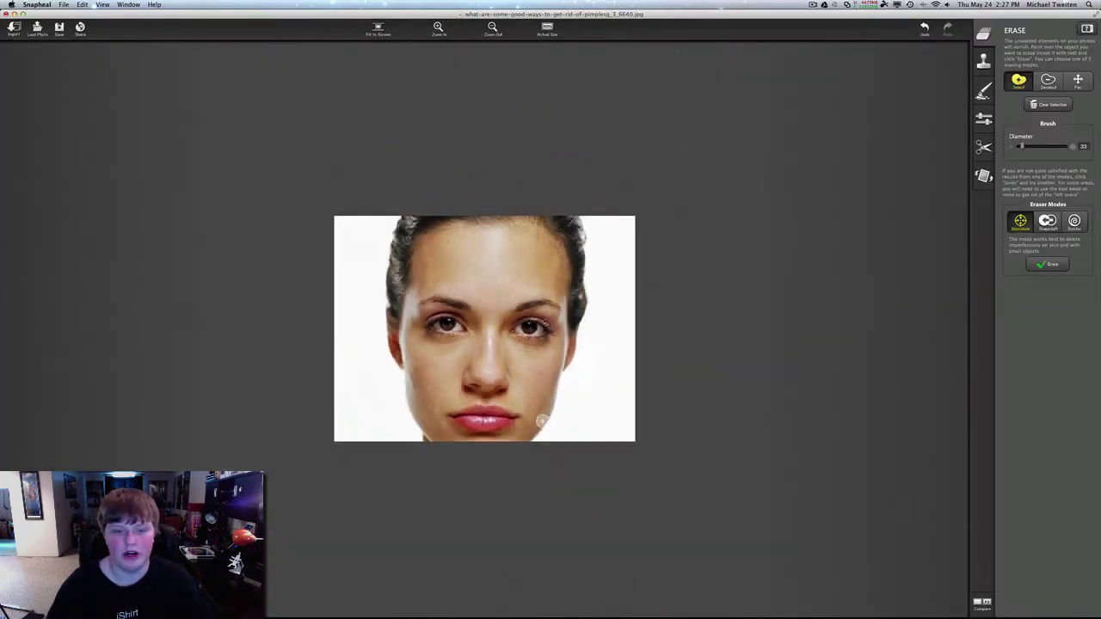
scroll(450, 370, down, 2)
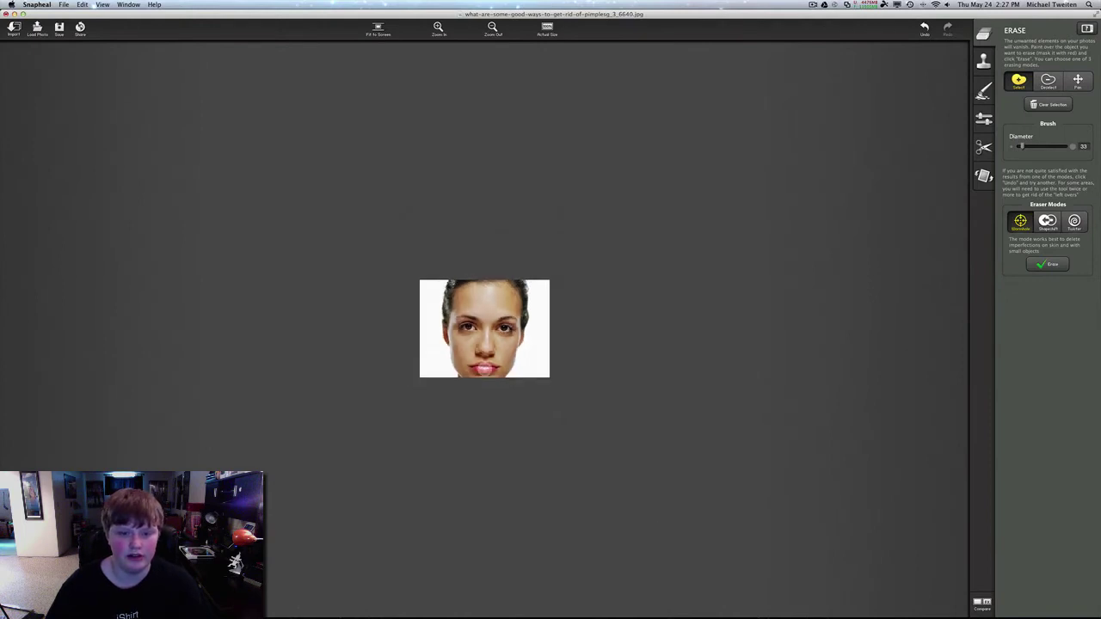
scroll(484, 369, up, 4)
scroll(486, 369, up, 3)
scroll(486, 369, down, 1)
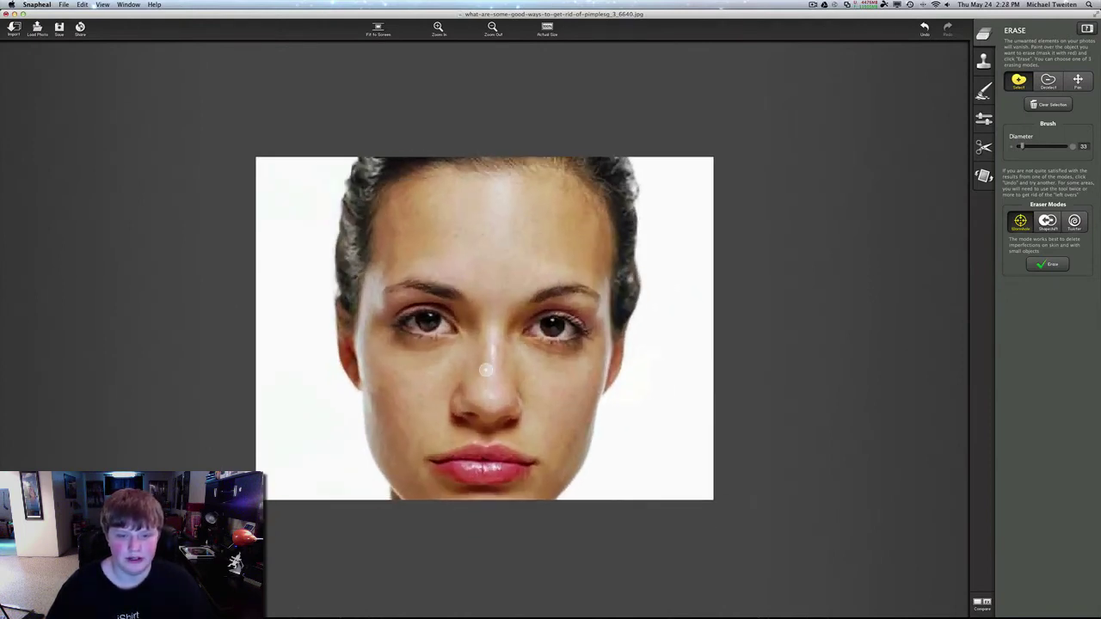
scroll(679, 345, up, 3)
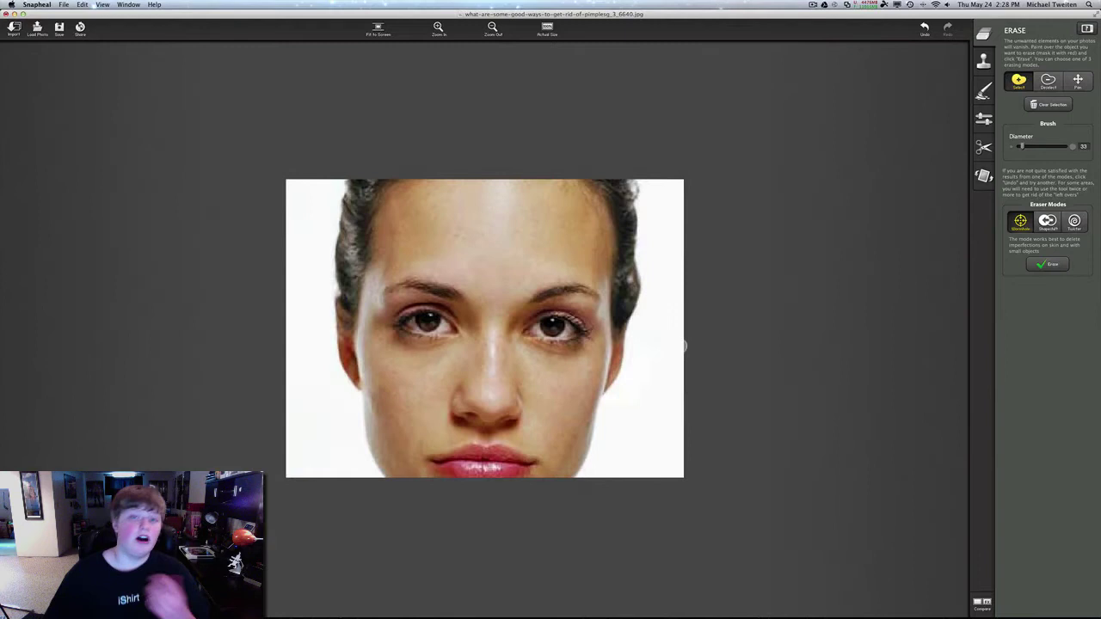